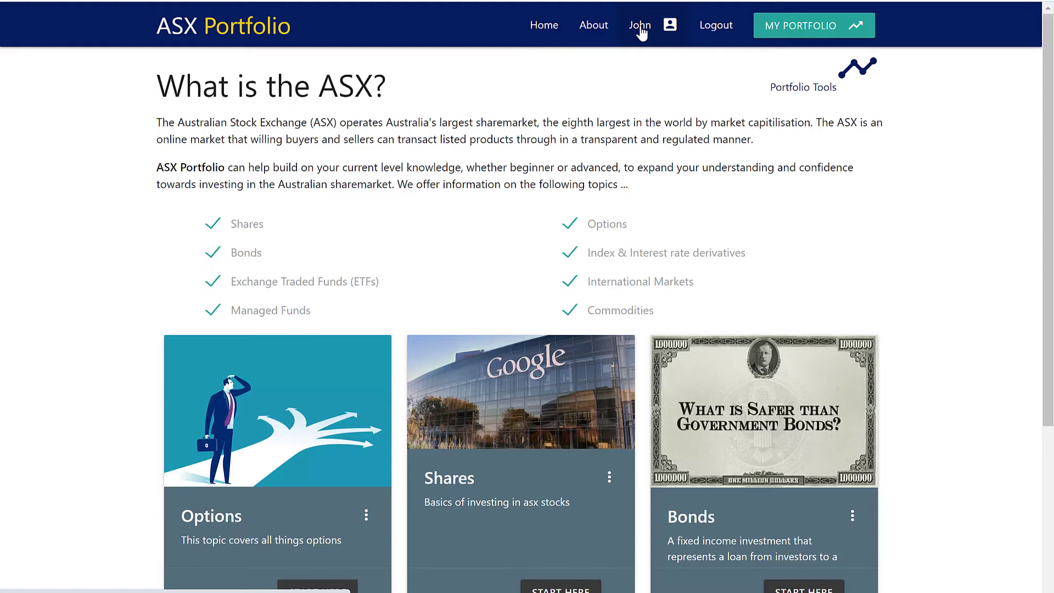
Step: Open the portfolio optimisation tool and go to its section for selecting time periods and ASX companies
{"action": "left_click", "coordinate": [824, 33]}
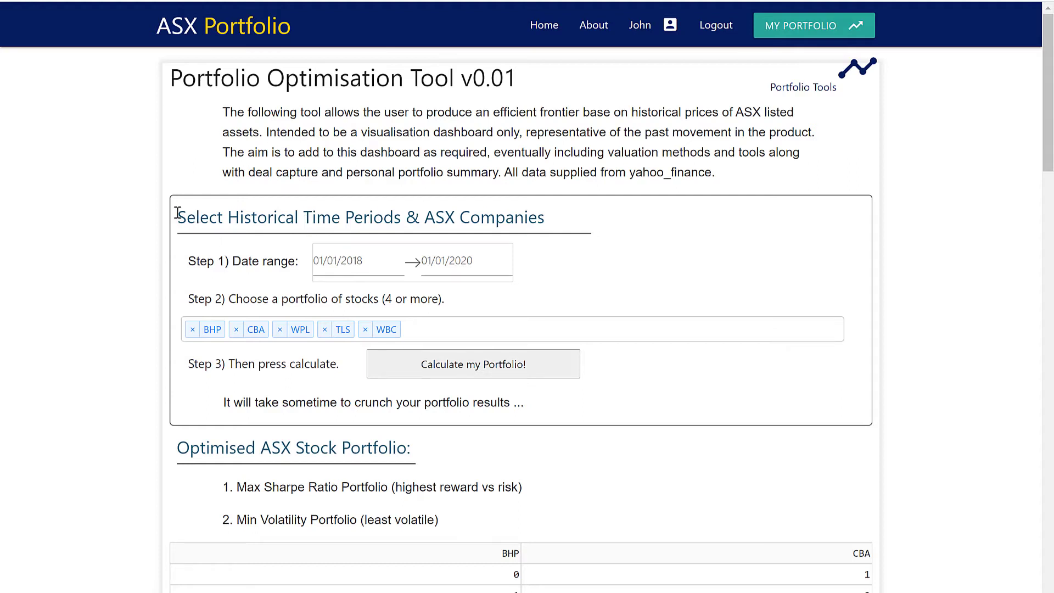
{"action": "left_click_drag", "start_coordinate": [185, 217], "coordinate": [566, 219]}
{"action": "left_click", "coordinate": [566, 220]}
Step: Add QAN to the chosen portfolio of stocks and calculate the portfolio
{"action": "left_click", "coordinate": [420, 323]}
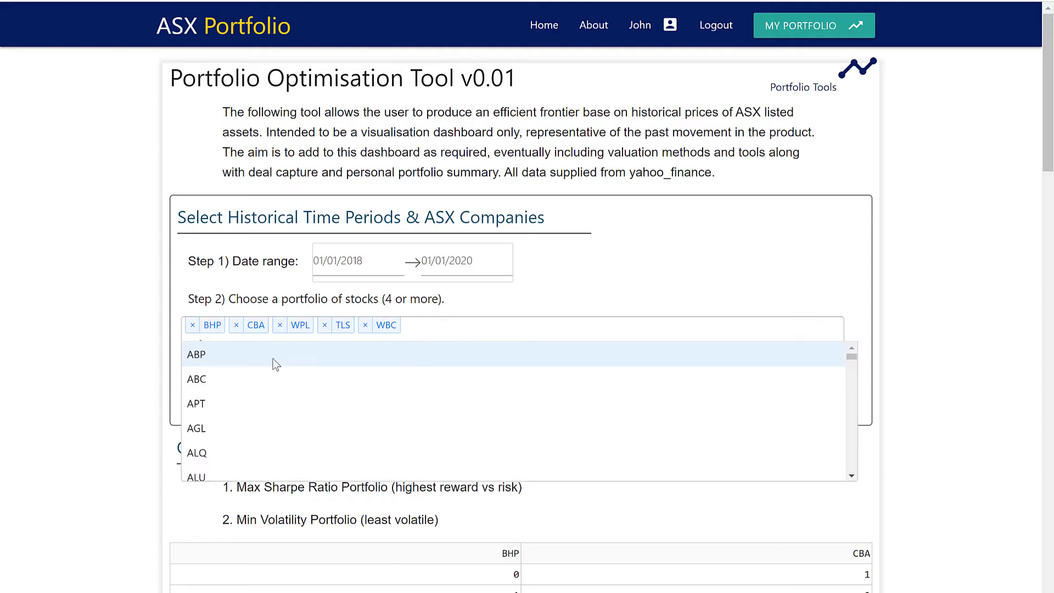
{"action": "scroll", "coordinate": [340, 420], "scroll_direction": "down", "scroll_amount": 10}
{"action": "scroll", "coordinate": [341, 420], "scroll_direction": "down", "scroll_amount": 15}
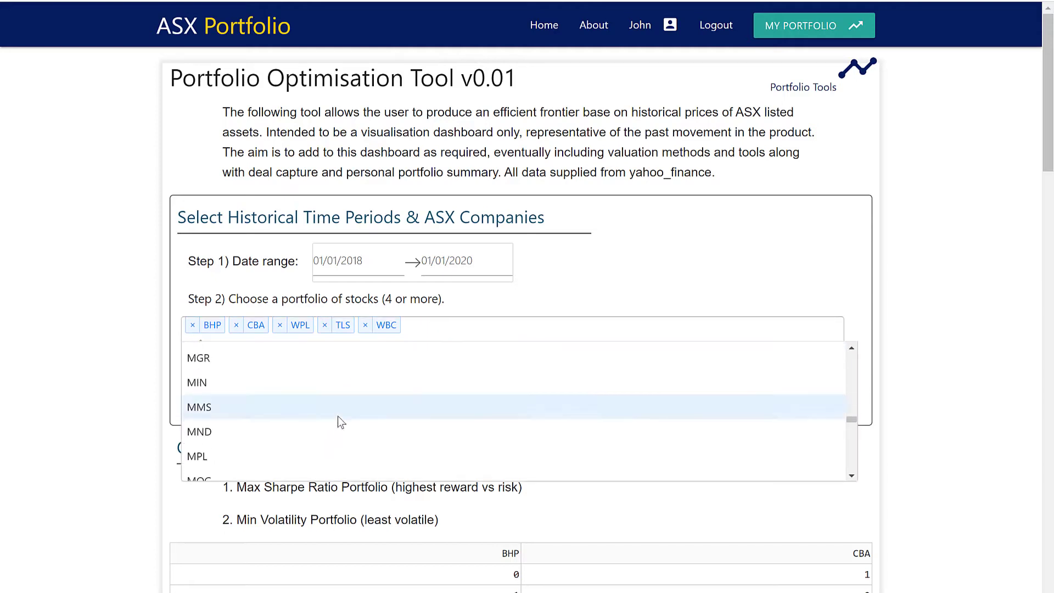
{"action": "scroll", "coordinate": [318, 434], "scroll_direction": "down", "scroll_amount": 10}
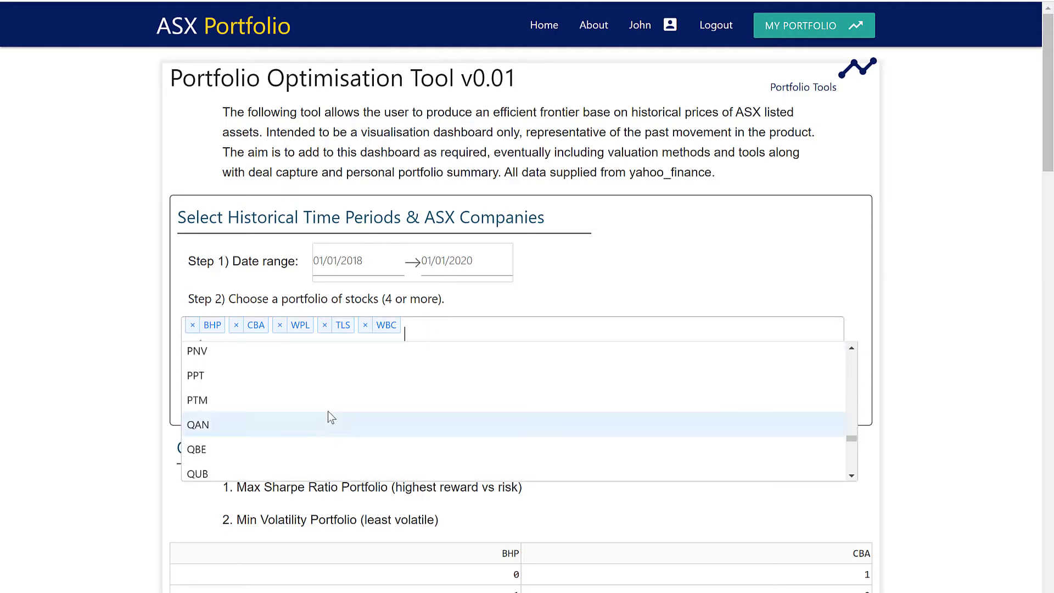
{"action": "left_click", "coordinate": [320, 427]}
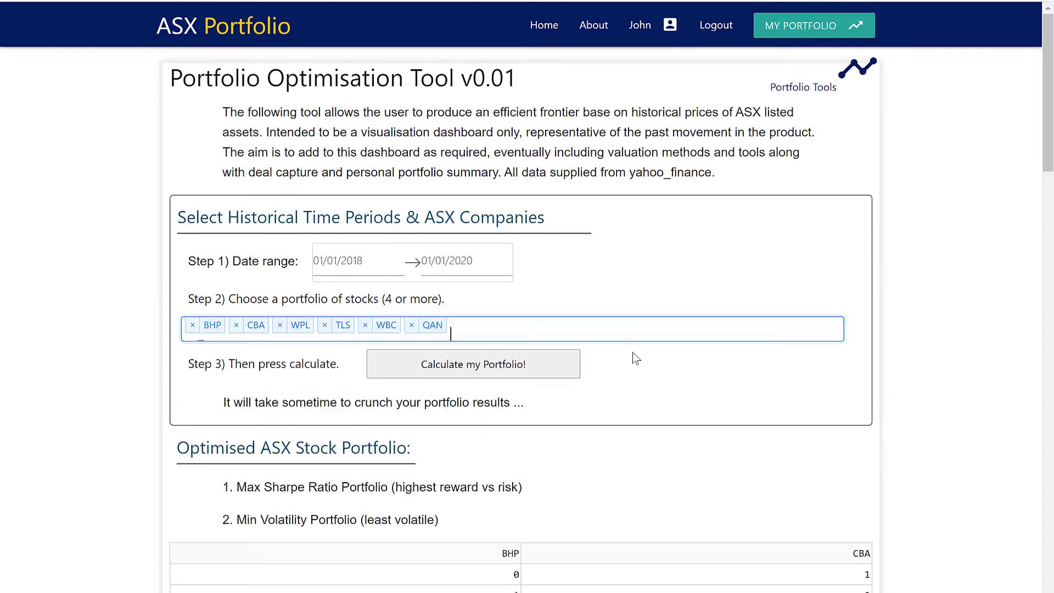
{"action": "left_click", "coordinate": [479, 364]}
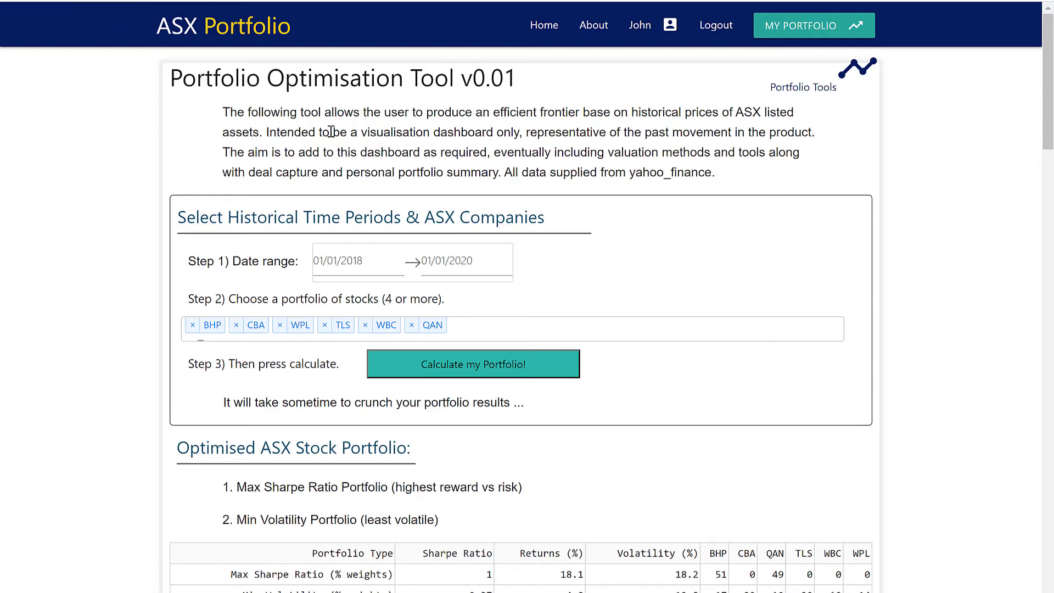
Step: Read the descriptions of the Max Sharpe Ratio and Min Volatility portfolios in the optimised portfolio results
{"action": "scroll", "coordinate": [469, 213], "scroll_direction": "down", "scroll_amount": 5}
{"action": "scroll", "coordinate": [469, 213], "scroll_direction": "down", "scroll_amount": 2}
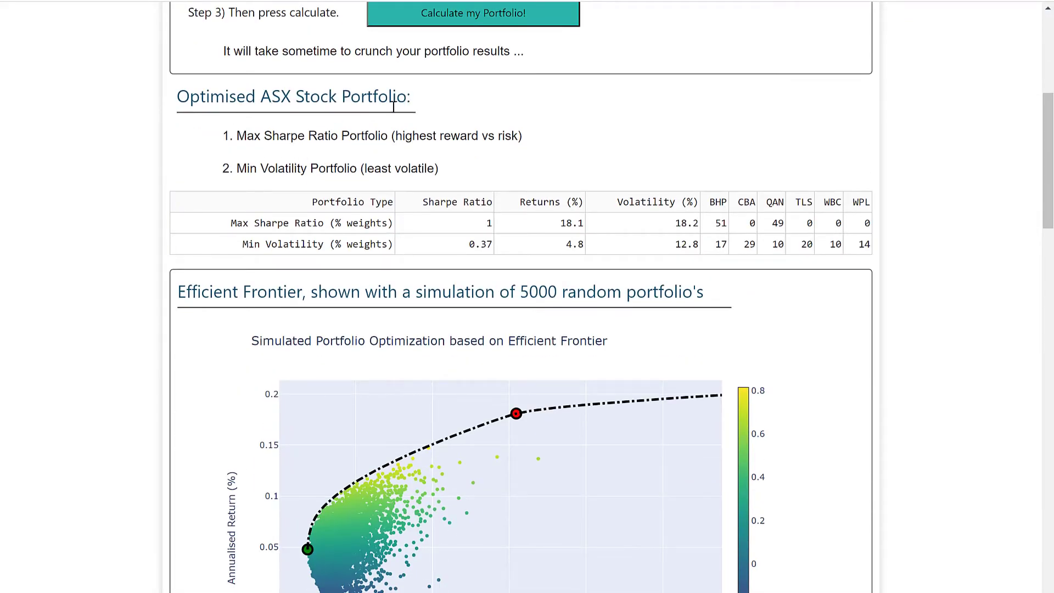
{"action": "scroll", "coordinate": [273, 138], "scroll_direction": "down", "scroll_amount": 1}
{"action": "left_click_drag", "start_coordinate": [243, 64], "coordinate": [523, 61]}
{"action": "left_click", "coordinate": [538, 64]}
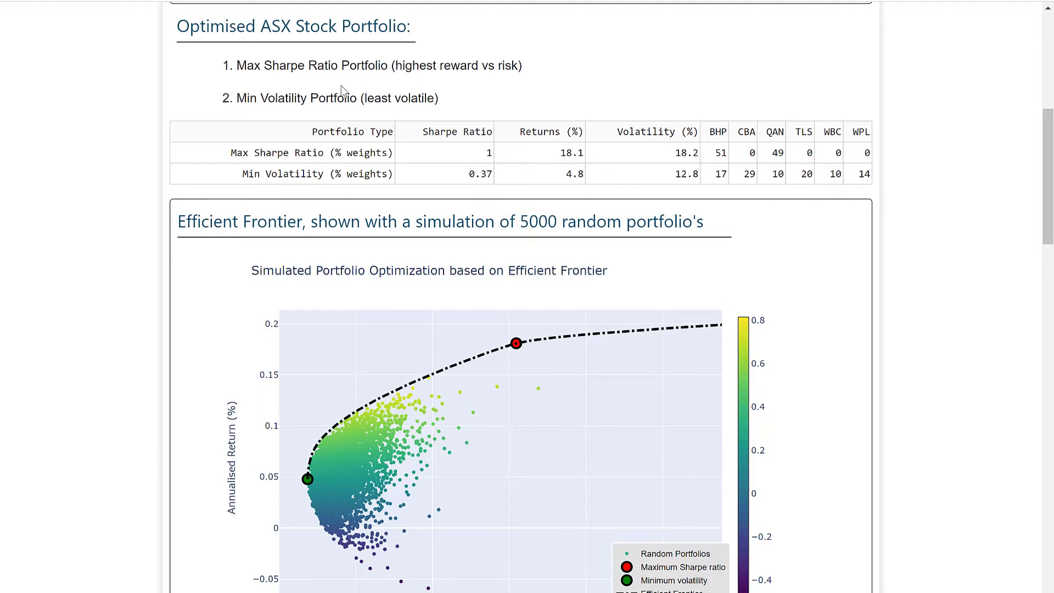
{"action": "left_click_drag", "start_coordinate": [247, 97], "coordinate": [437, 94]}
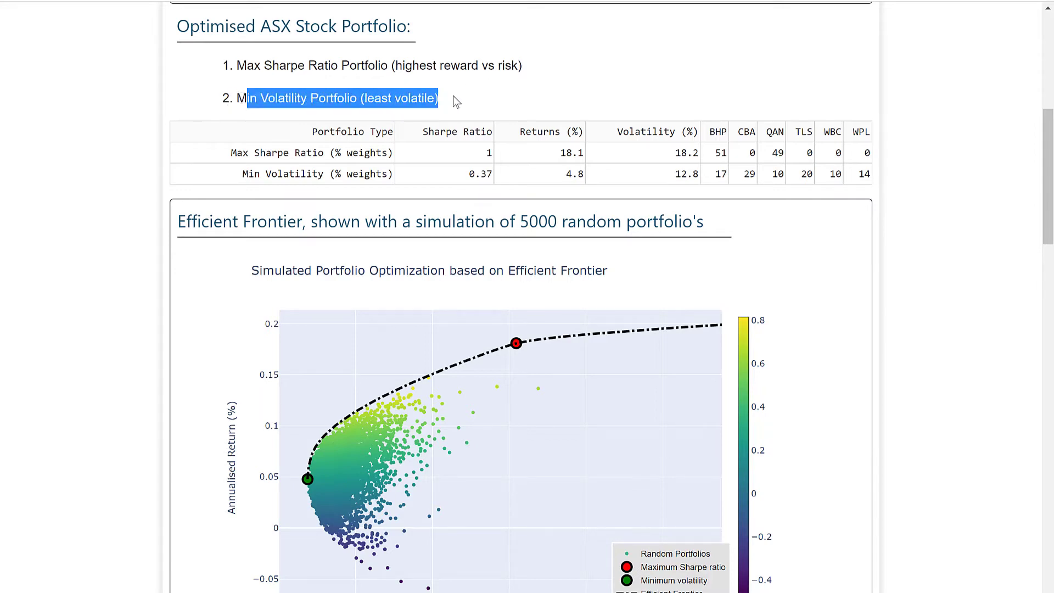
{"action": "left_click", "coordinate": [439, 97]}
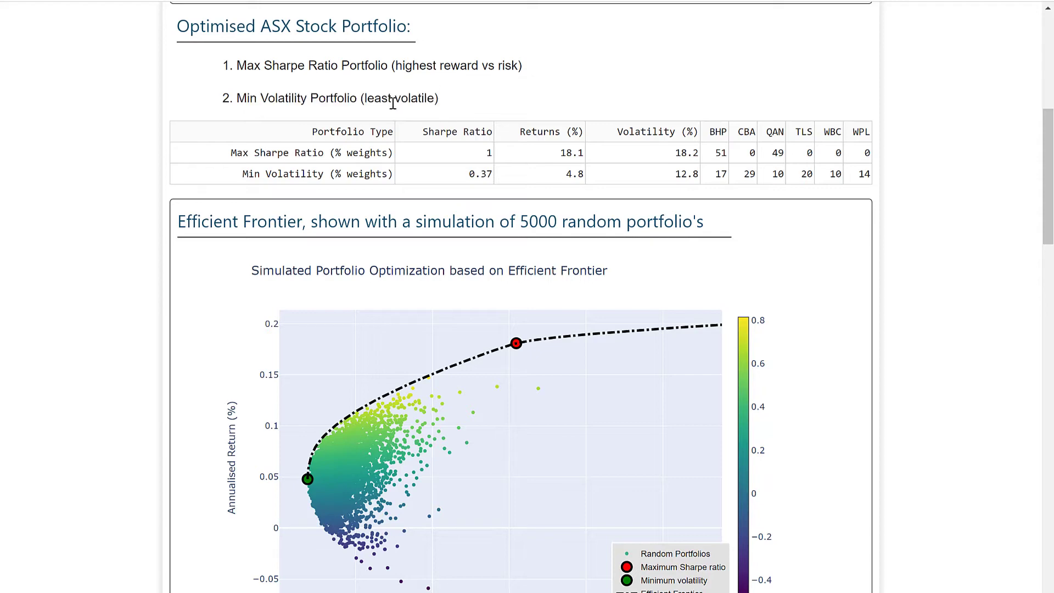
Step: Examine the Max Sharpe Ratio portfolio's returns, volatility and the weights for BHP, CBA and QAN in the results table
{"action": "scroll", "coordinate": [577, 136], "scroll_direction": "down", "scroll_amount": 1}
{"action": "scroll", "coordinate": [576, 136], "scroll_direction": "down", "scroll_amount": 2}
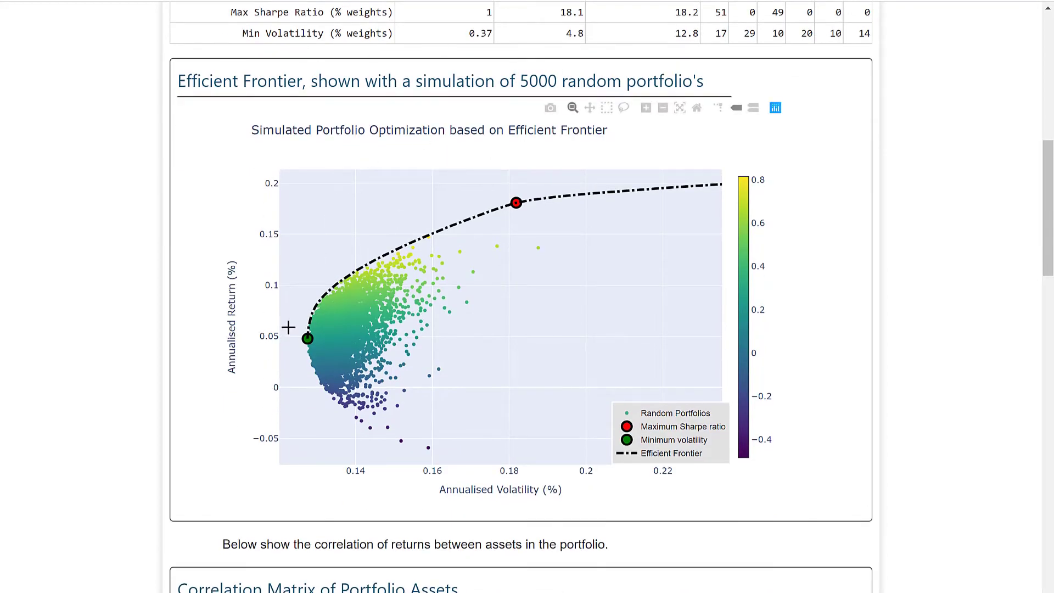
{"action": "scroll", "coordinate": [351, 142], "scroll_direction": "up", "scroll_amount": 2}
{"action": "scroll", "coordinate": [351, 142], "scroll_direction": "up", "scroll_amount": 2}
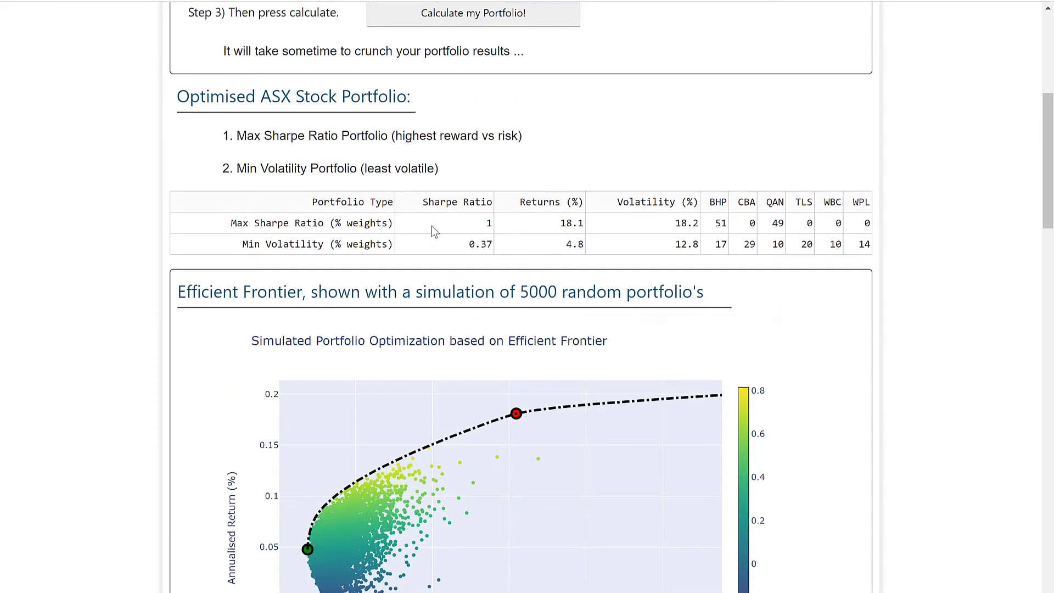
{"action": "left_click", "coordinate": [297, 222]}
{"action": "scroll", "coordinate": [540, 197], "scroll_direction": "up", "scroll_amount": 1}
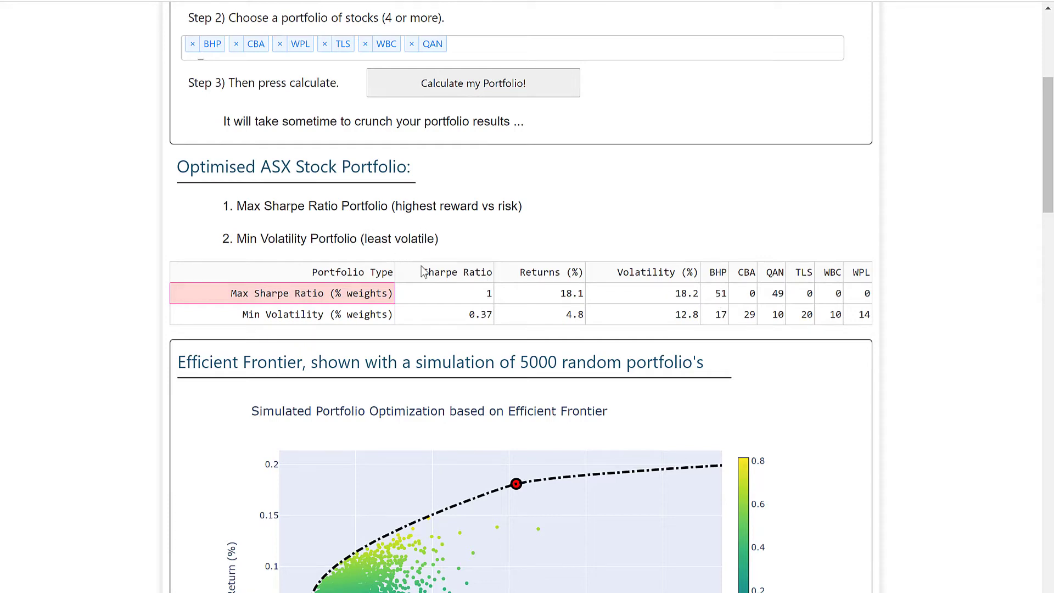
{"action": "left_click", "coordinate": [678, 290]}
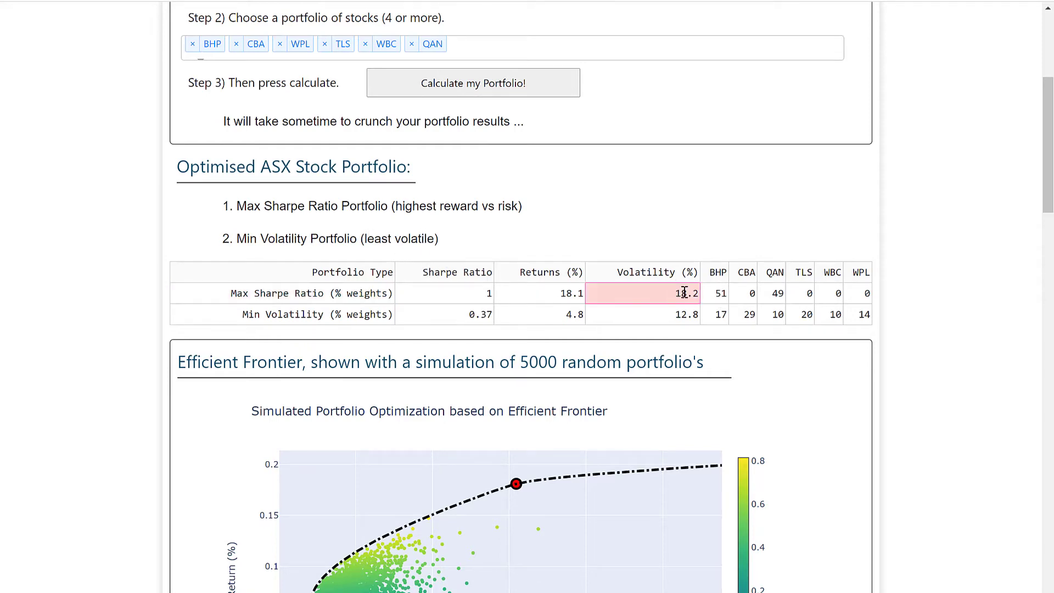
{"action": "left_click", "coordinate": [547, 295]}
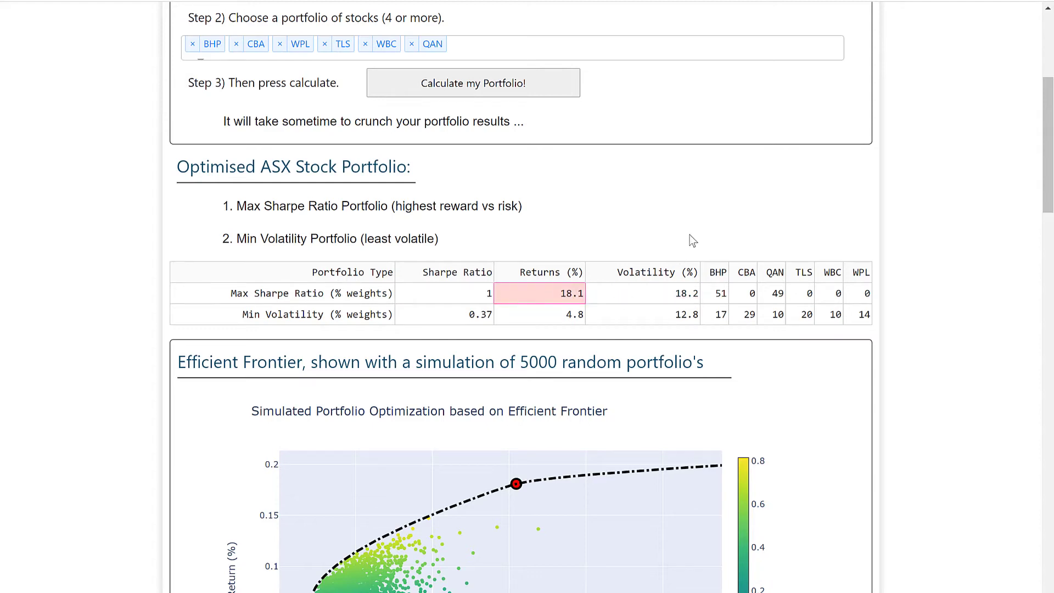
{"action": "left_click", "coordinate": [677, 295]}
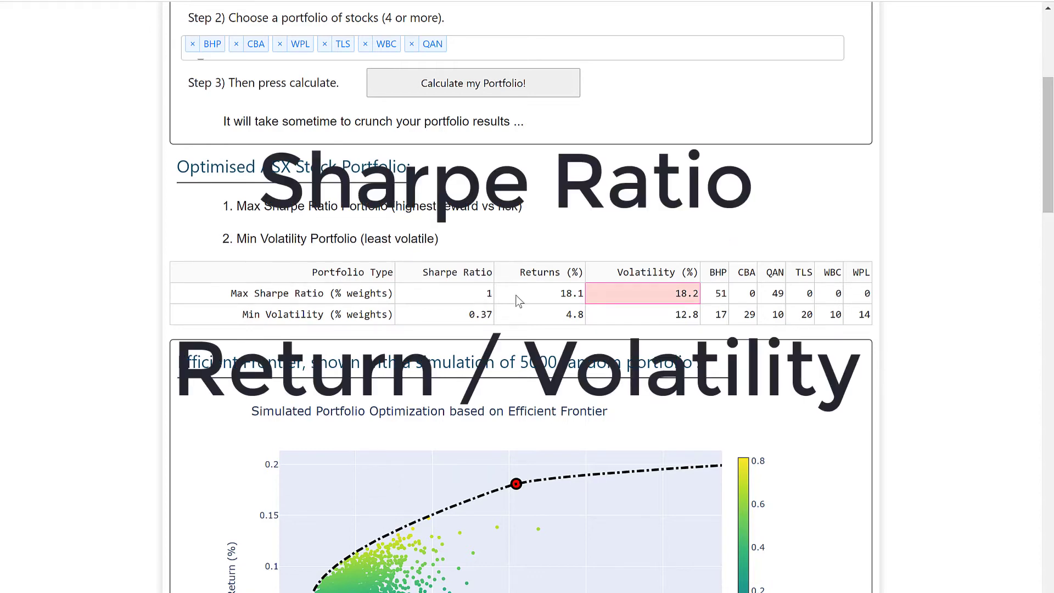
{"action": "left_click", "coordinate": [549, 297]}
{"action": "left_click", "coordinate": [645, 294]}
{"action": "left_click", "coordinate": [720, 293]}
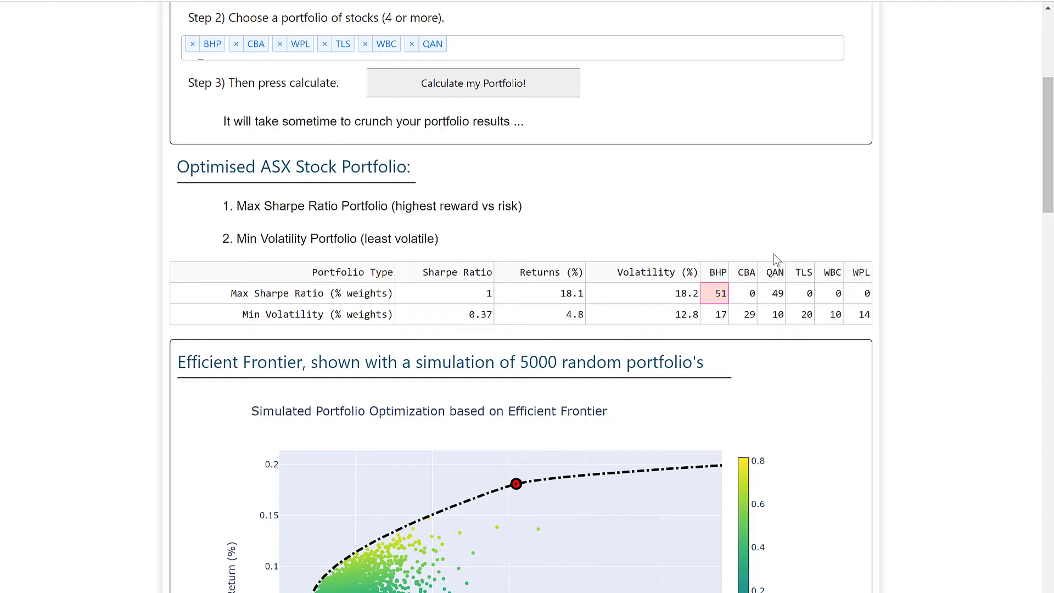
{"action": "key", "text": "Right"}
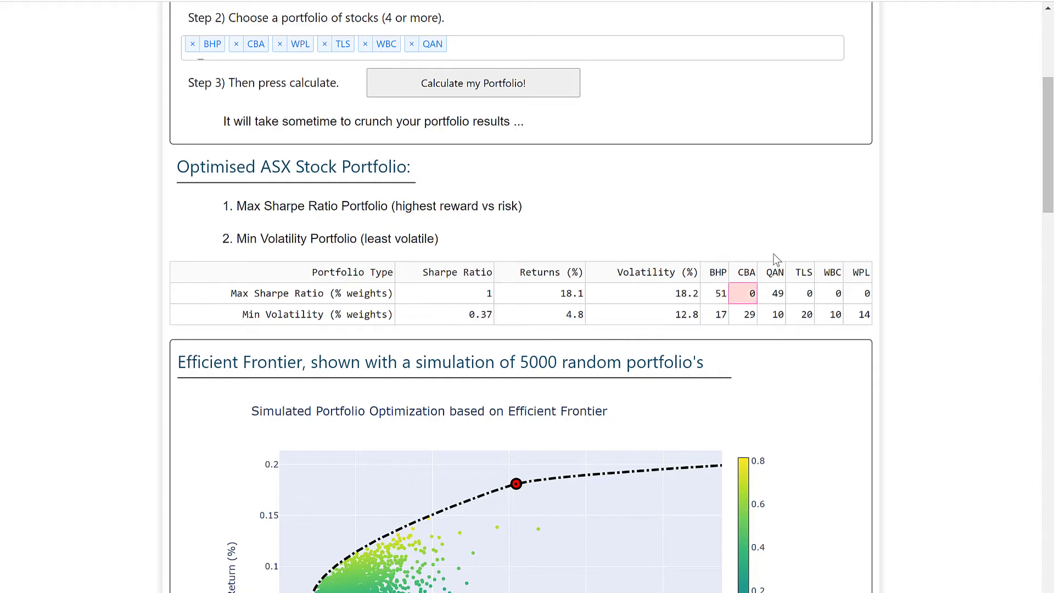
{"action": "key", "text": "Right"}
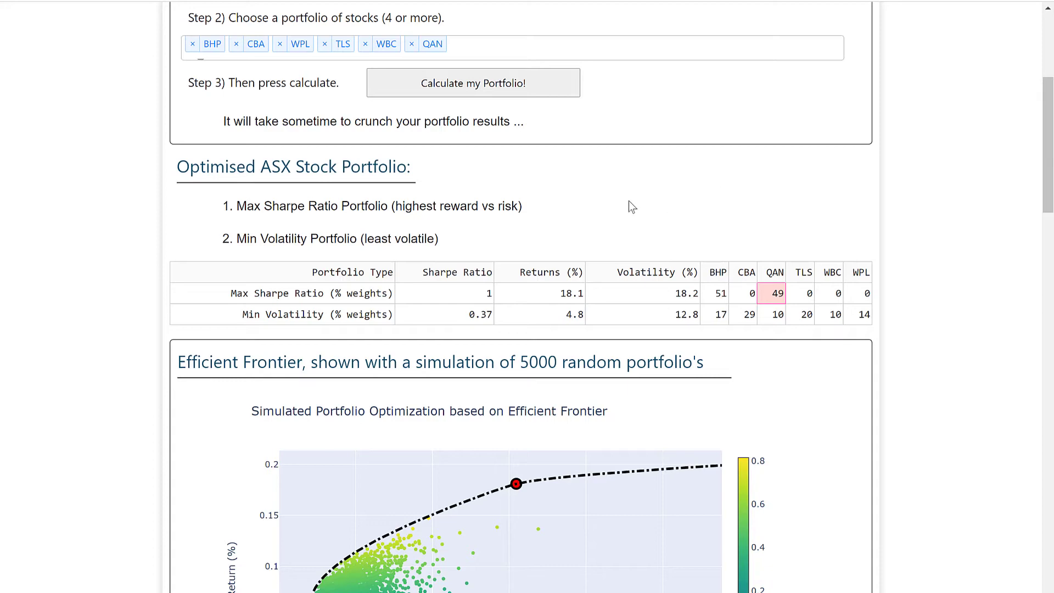
Step: Examine the Min Volatility portfolio's Sharpe ratio, returns, volatility and stock weights across its table row
{"action": "left_click", "coordinate": [338, 315]}
{"action": "key", "text": "Right"}
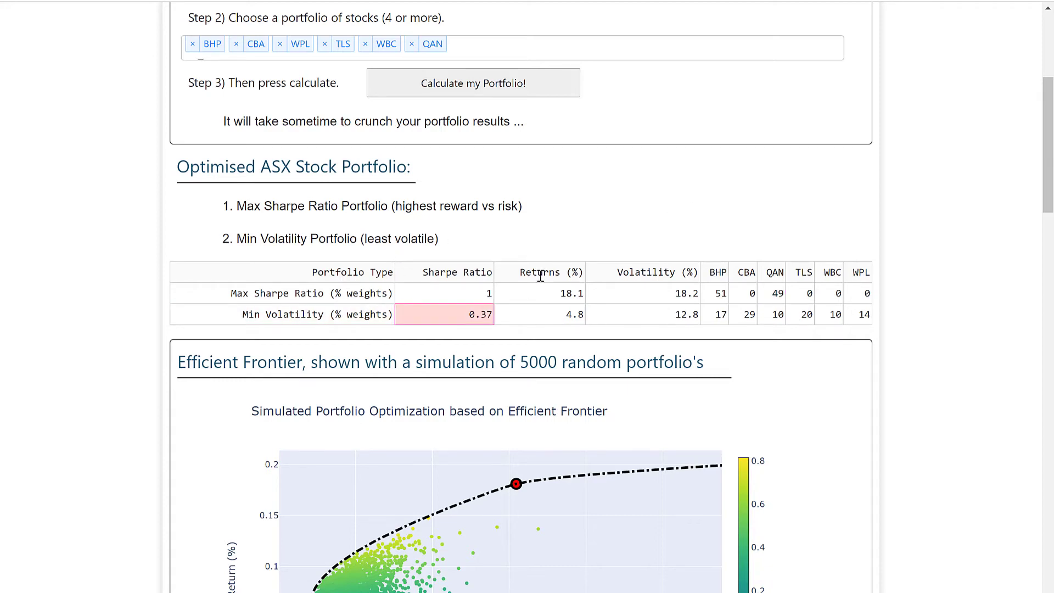
{"action": "key", "text": "Right"}
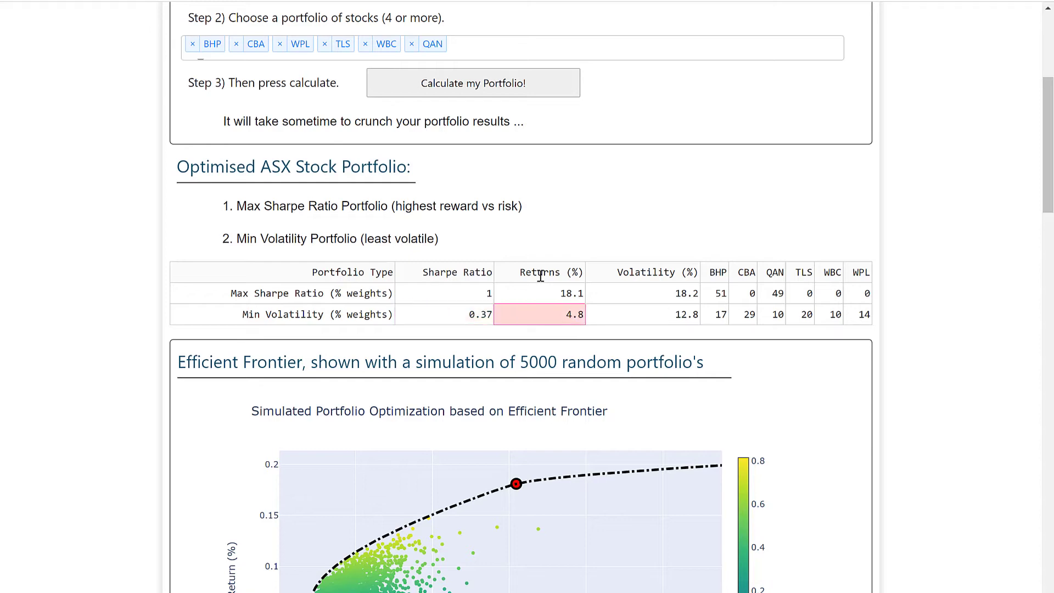
{"action": "key", "text": "Right"}
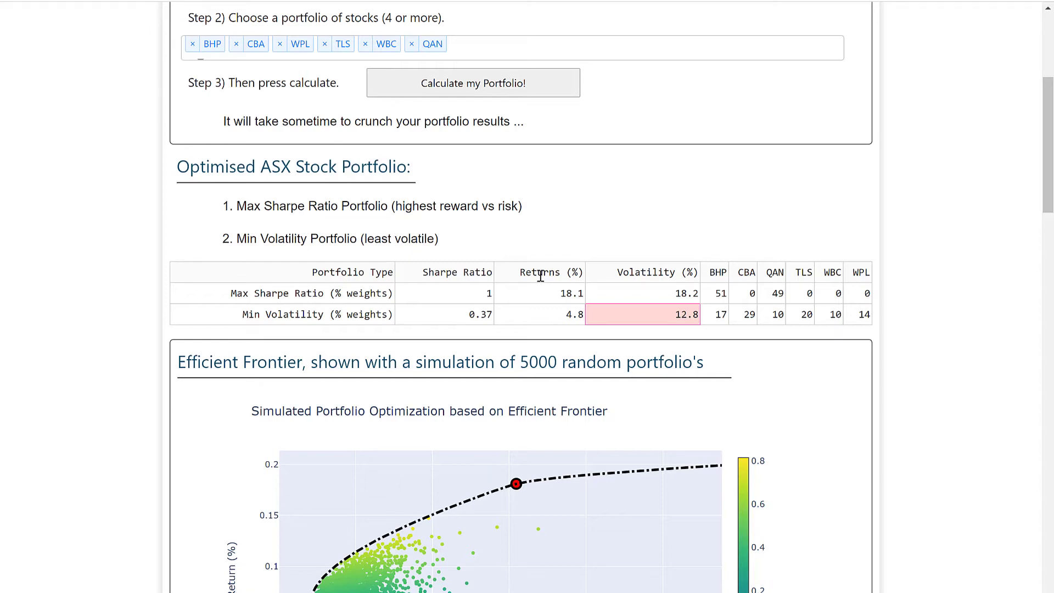
{"action": "key", "text": "Right"}
{"action": "key", "text": "Right"}
{"action": "key", "text": "Right"}
{"action": "key", "text": "Right"}
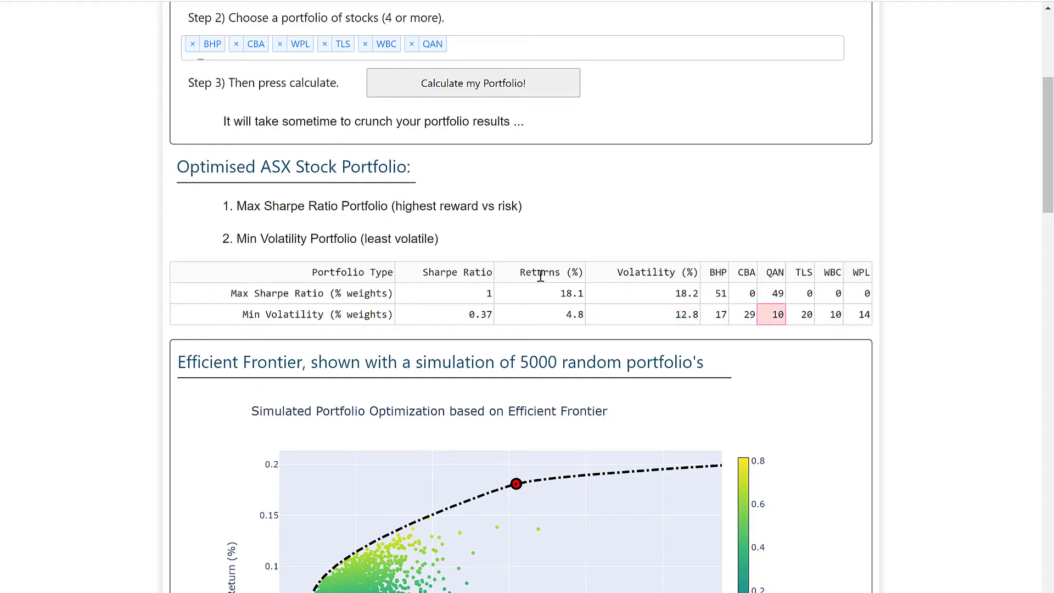
{"action": "key", "text": "Right"}
{"action": "key", "text": "Right"}
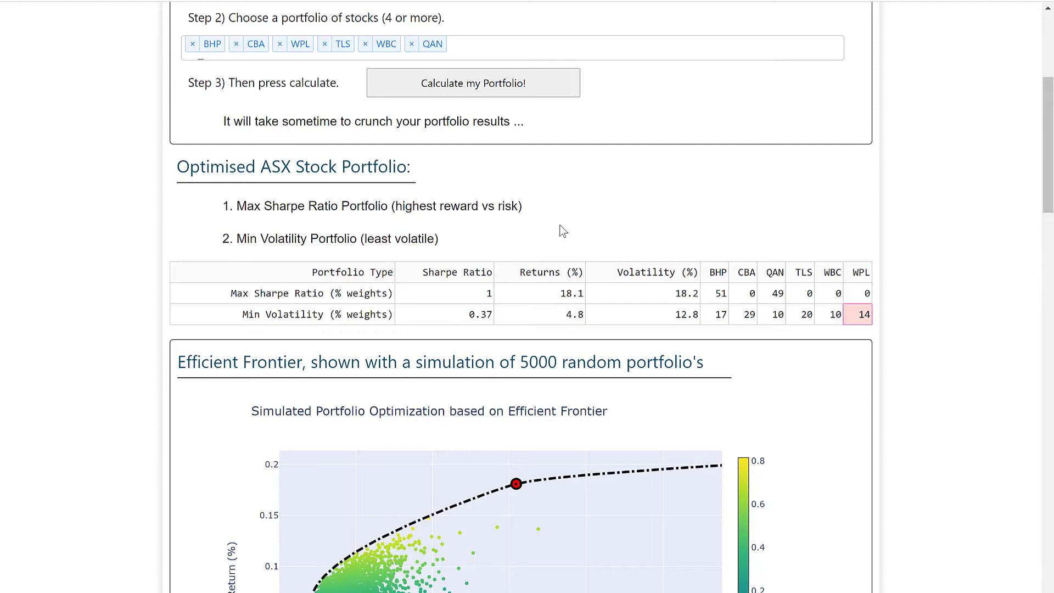
Step: Inspect the efficient frontier chart of simulated portfolios and compare it with the optimised weights table
{"action": "scroll", "coordinate": [561, 226], "scroll_direction": "down", "scroll_amount": 2}
{"action": "scroll", "coordinate": [656, 241], "scroll_direction": "down", "scroll_amount": 2}
{"action": "scroll", "coordinate": [631, 231], "scroll_direction": "down", "scroll_amount": 1}
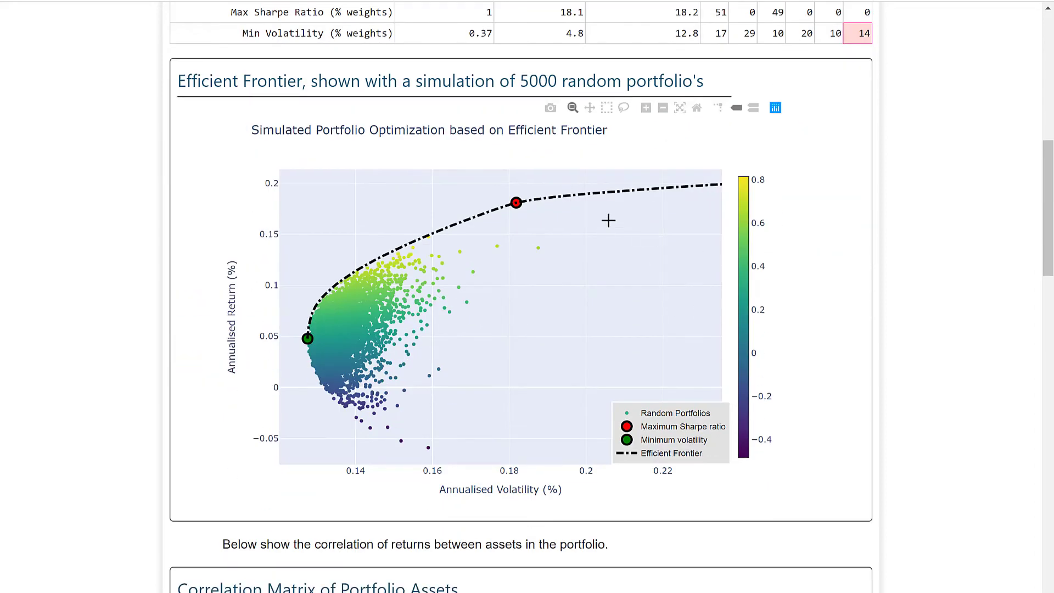
{"action": "mouse_move", "coordinate": [314, 326]}
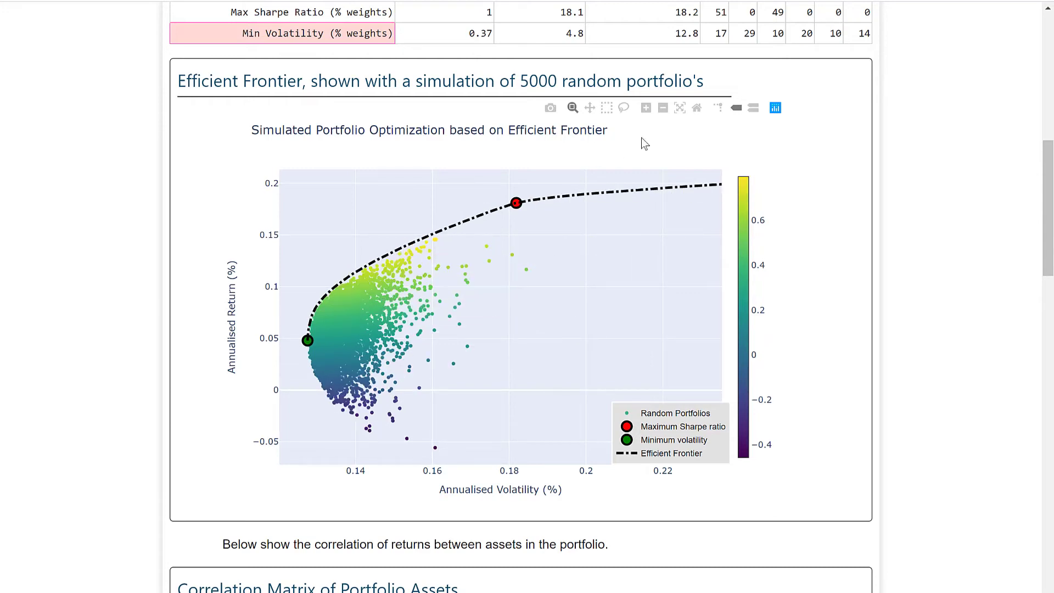
{"action": "scroll", "coordinate": [716, 100], "scroll_direction": "up", "scroll_amount": 1}
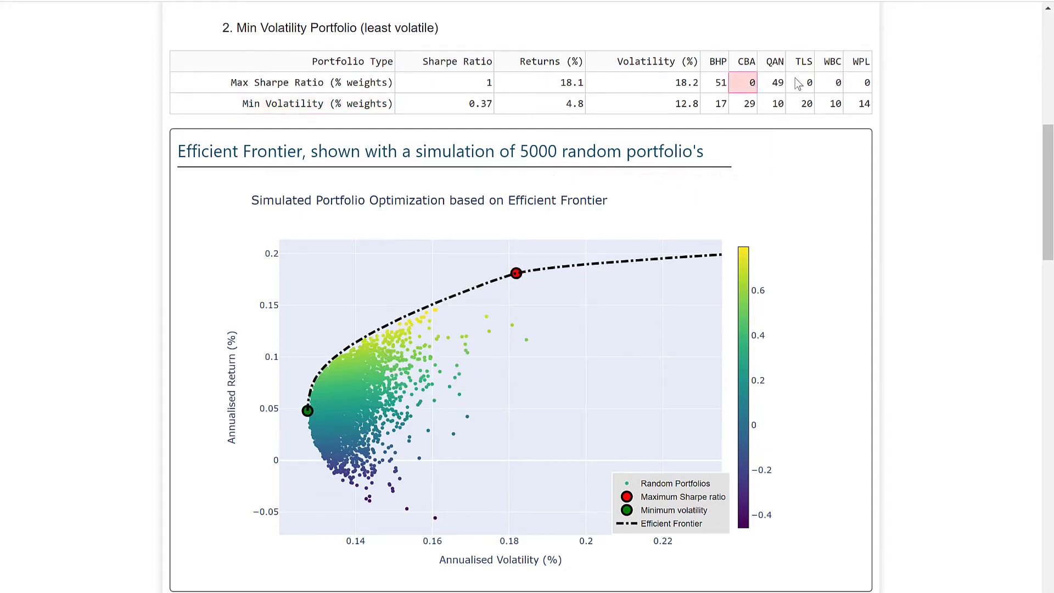
{"action": "scroll", "coordinate": [280, 378], "scroll_direction": "down", "scroll_amount": 1}
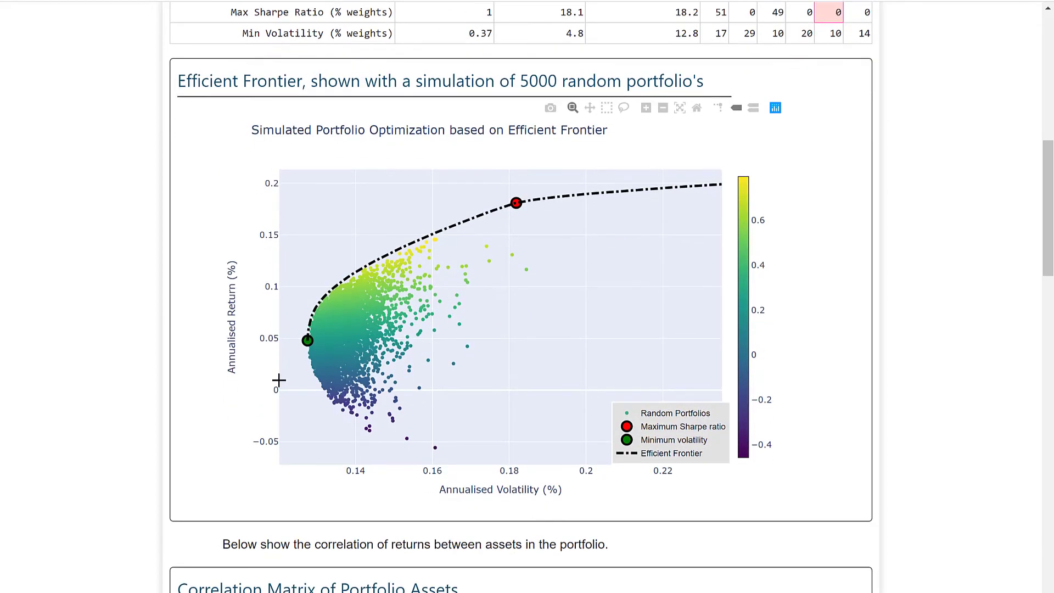
Step: Inspect the return correlations between stock pairs in the correlation matrix of portfolio assets
{"action": "scroll", "coordinate": [278, 407], "scroll_direction": "down", "scroll_amount": 3}
{"action": "scroll", "coordinate": [277, 409], "scroll_direction": "down", "scroll_amount": 3}
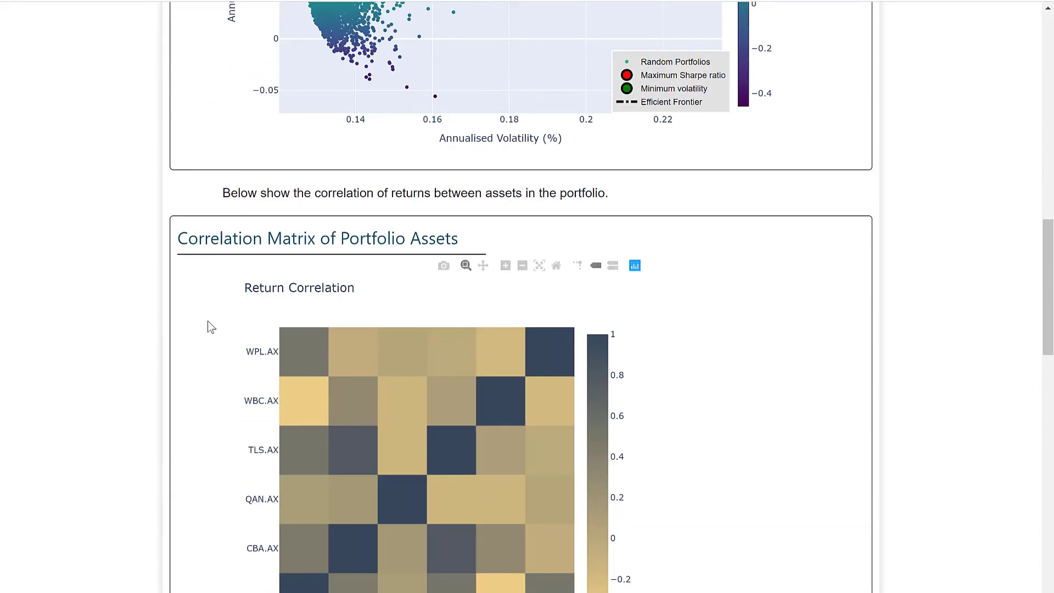
{"action": "scroll", "coordinate": [210, 319], "scroll_direction": "down", "scroll_amount": 2}
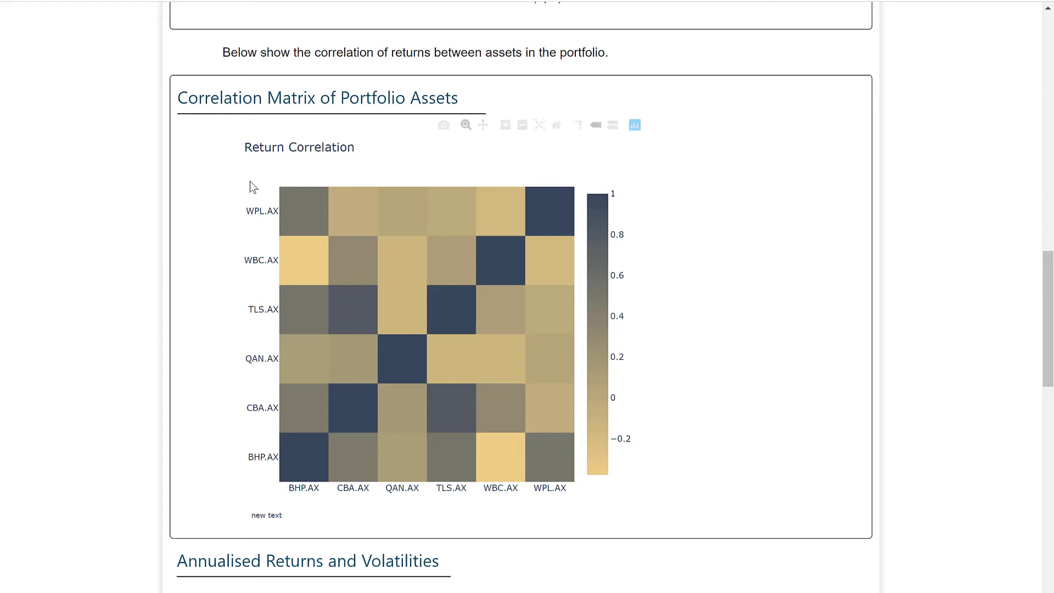
{"action": "mouse_move", "coordinate": [306, 259]}
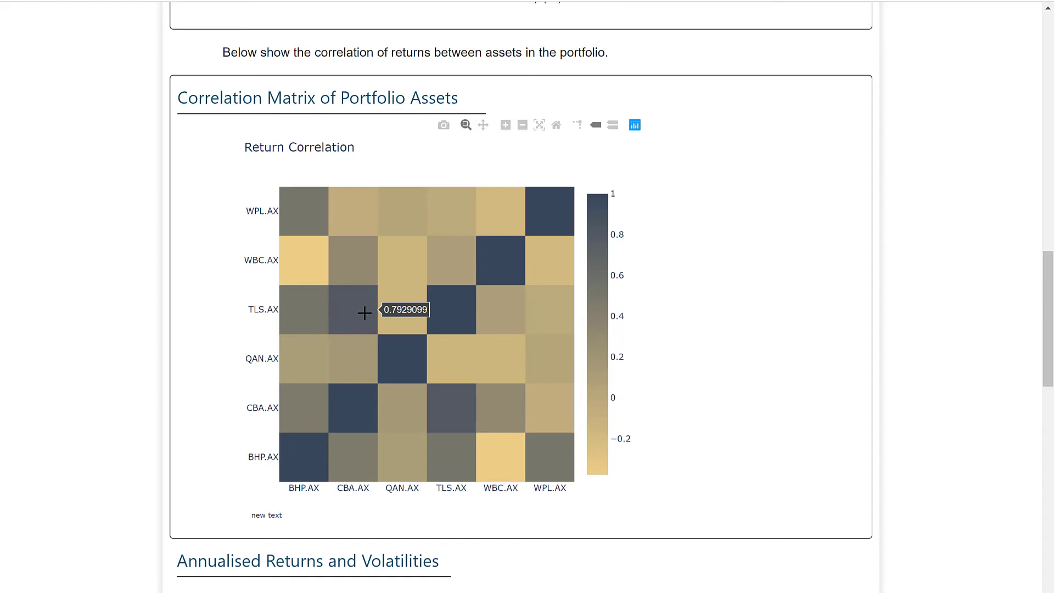
Step: Review the annualised returns and volatilities of the individual stocks, starting with BHP, and compare them with the optimised portfolio table
{"action": "scroll", "coordinate": [397, 360], "scroll_direction": "down", "scroll_amount": 7}
{"action": "scroll", "coordinate": [400, 366], "scroll_direction": "down", "scroll_amount": 2}
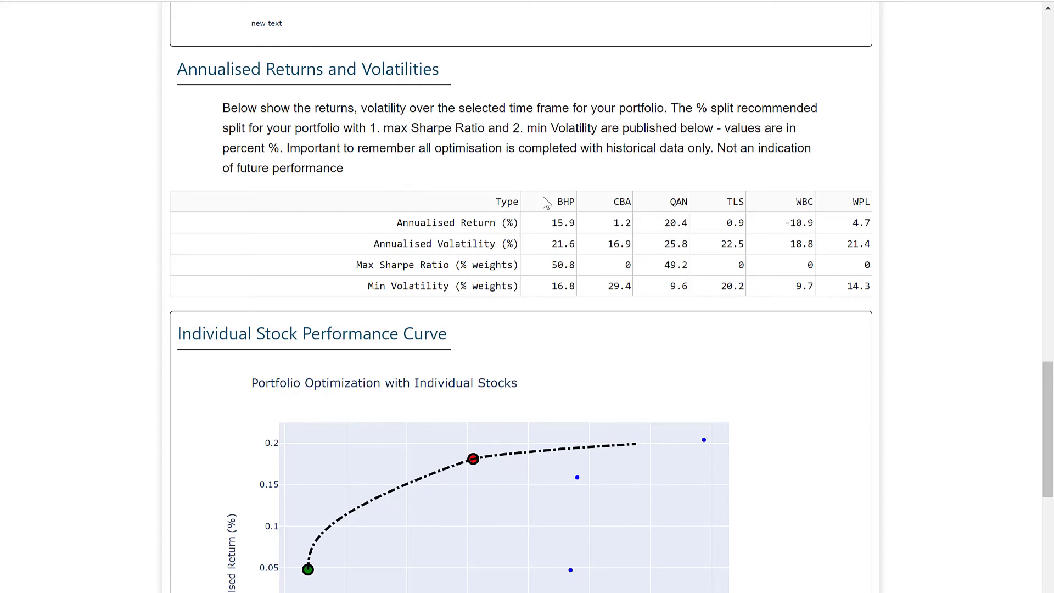
{"action": "left_click", "coordinate": [564, 222]}
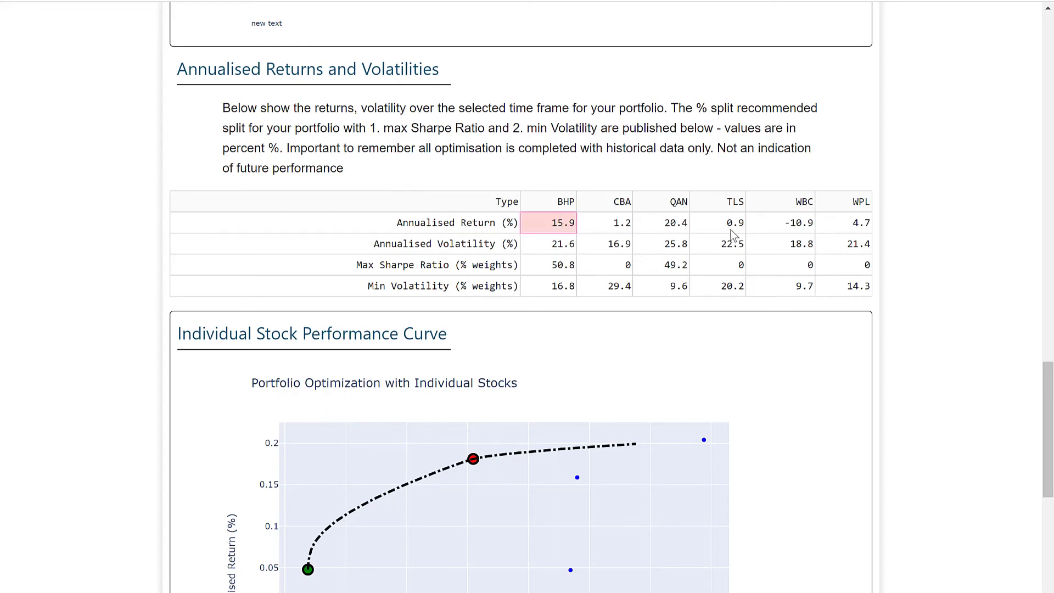
{"action": "scroll", "coordinate": [723, 234], "scroll_direction": "up", "scroll_amount": 20}
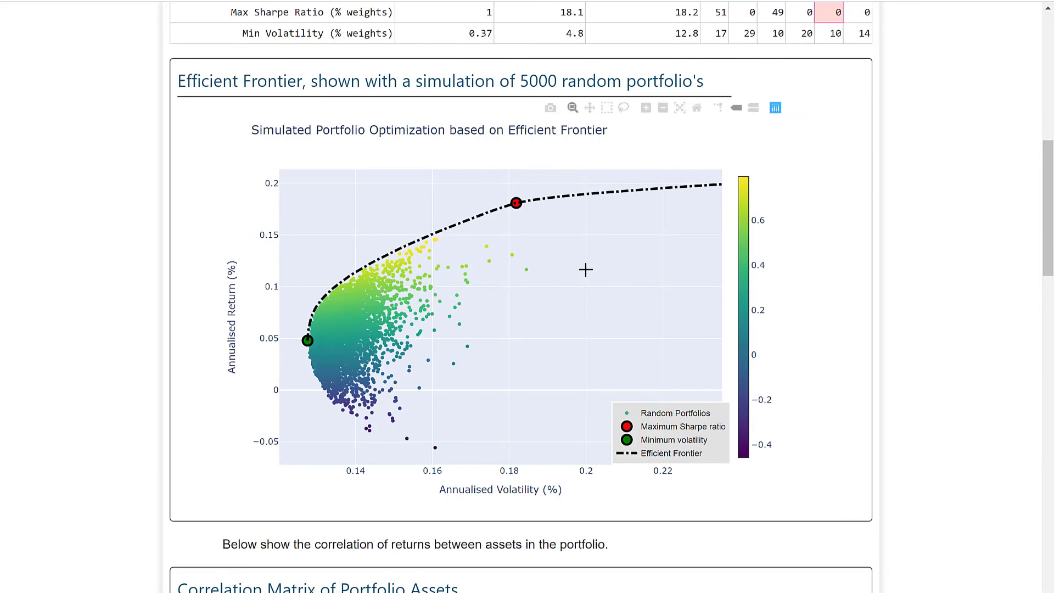
{"action": "scroll", "coordinate": [385, 119], "scroll_direction": "up", "scroll_amount": 1}
{"action": "scroll", "coordinate": [446, 183], "scroll_direction": "down", "scroll_amount": 13}
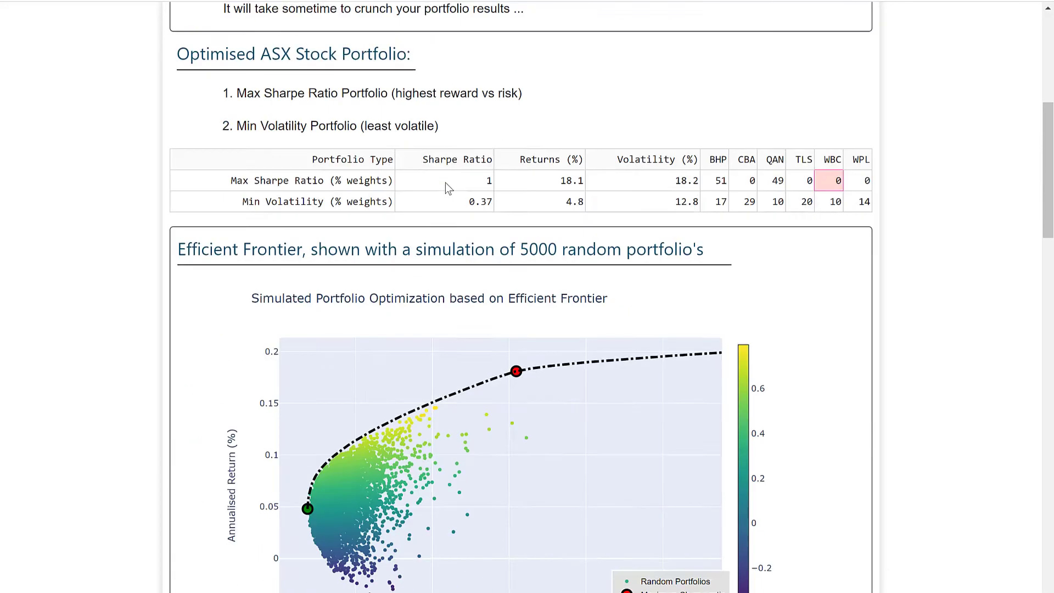
Step: Check the Max Sharpe Ratio weights of BHP and QAN in the annualised returns and volatilities table
{"action": "scroll", "coordinate": [448, 187], "scroll_direction": "down", "scroll_amount": 12}
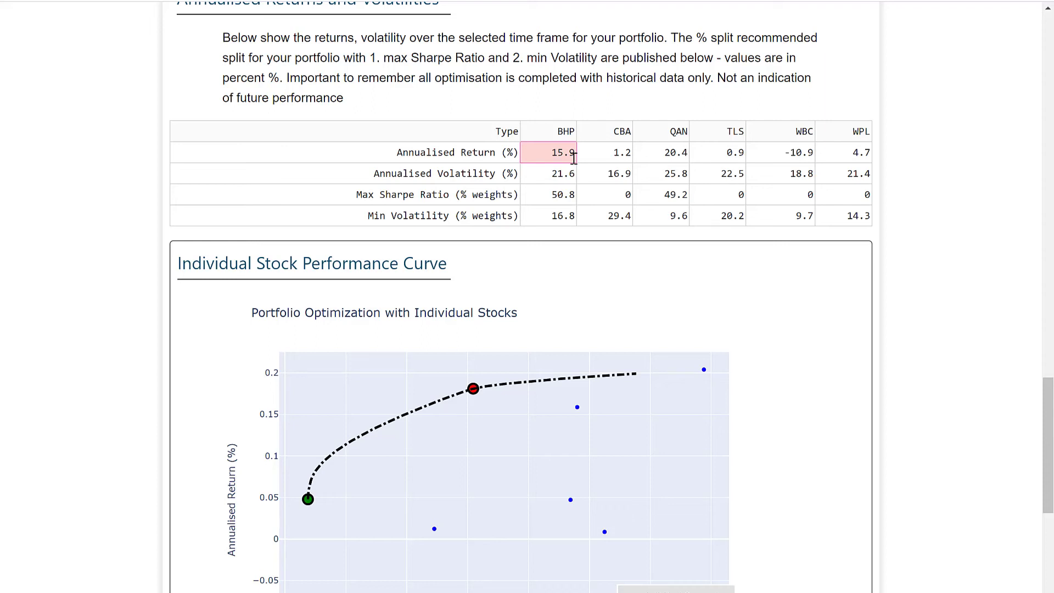
{"action": "left_click", "coordinate": [563, 193]}
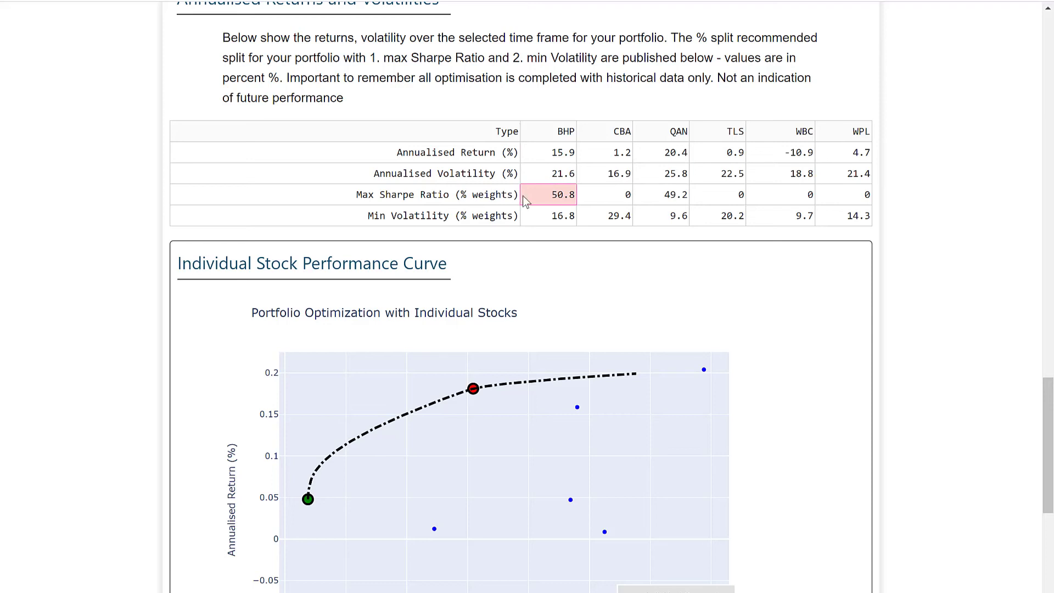
{"action": "left_click", "coordinate": [666, 193]}
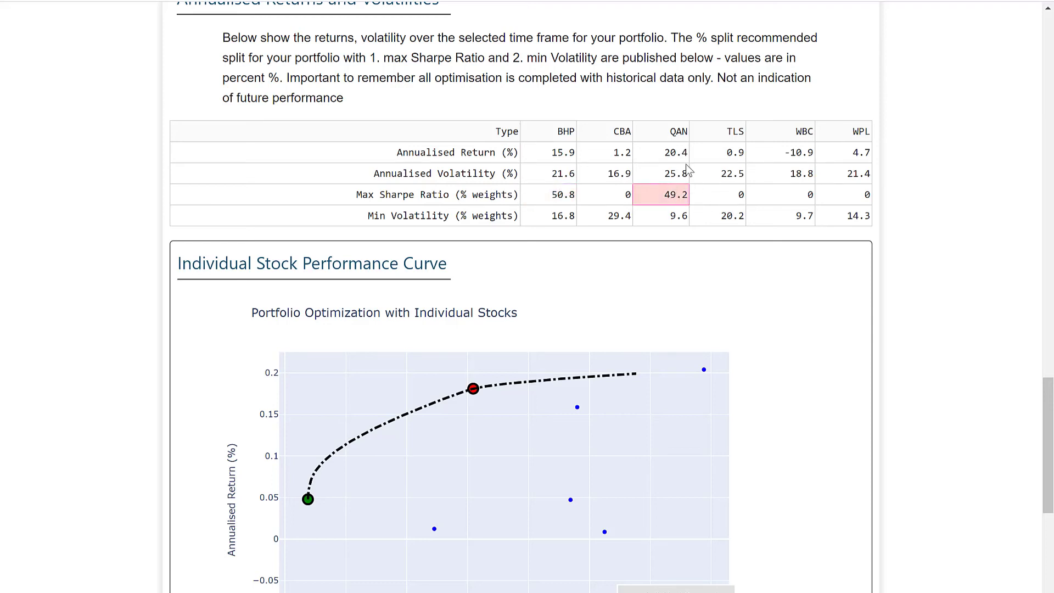
Step: Compare the annualised returns and volatilities of BHP, QAN and CBA, and check WBC's annualised return
{"action": "left_click", "coordinate": [562, 151]}
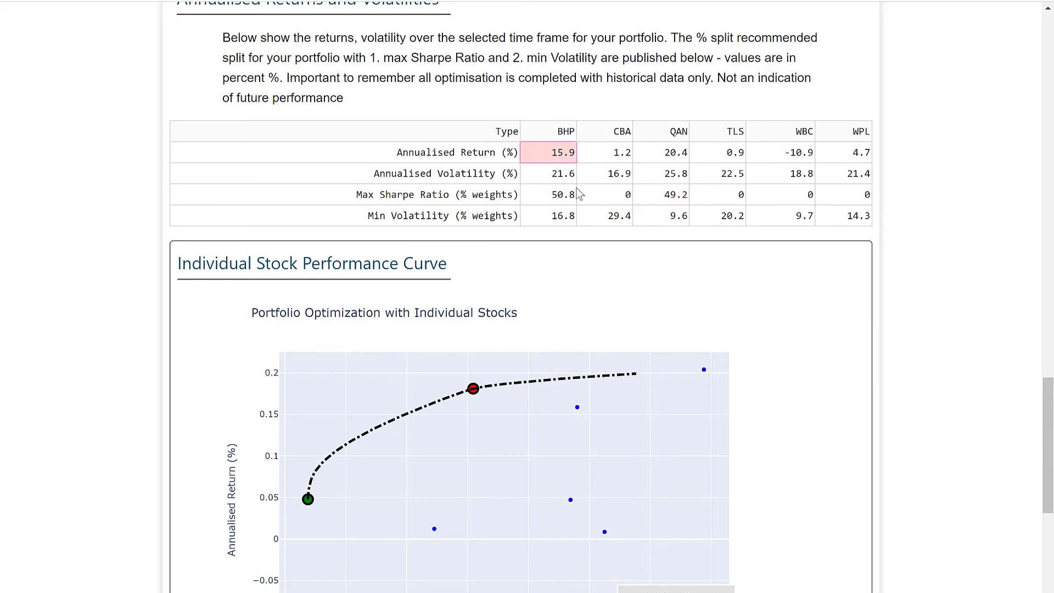
{"action": "left_click", "coordinate": [563, 174]}
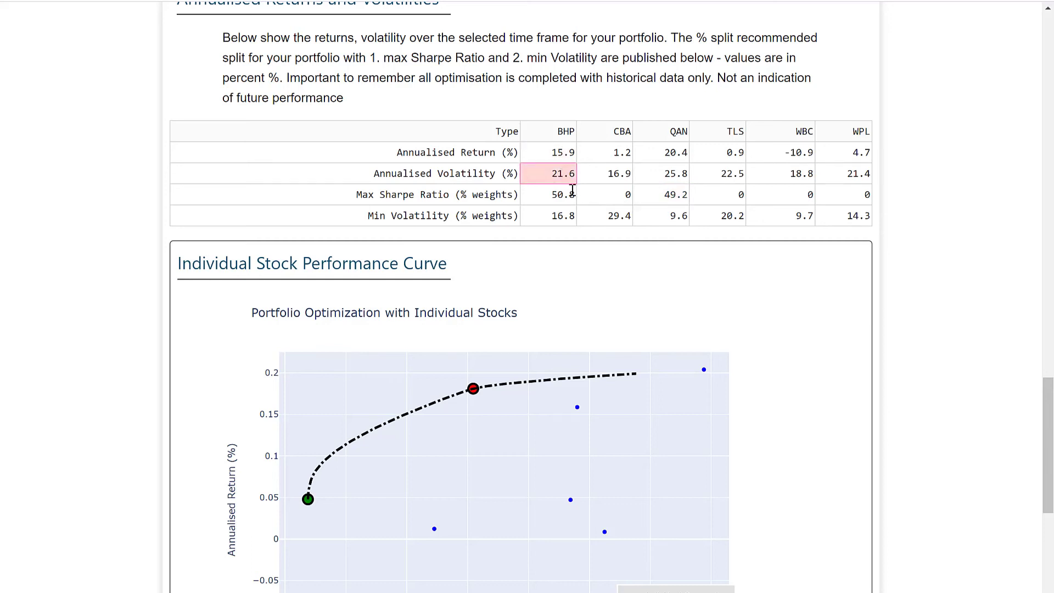
{"action": "left_click", "coordinate": [665, 153]}
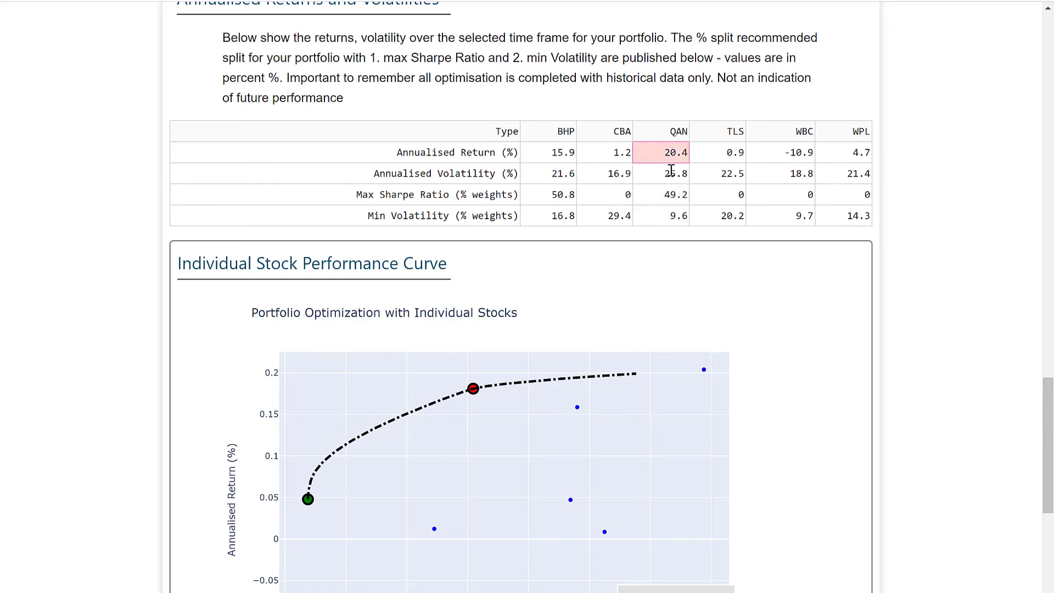
{"action": "left_click", "coordinate": [672, 170]}
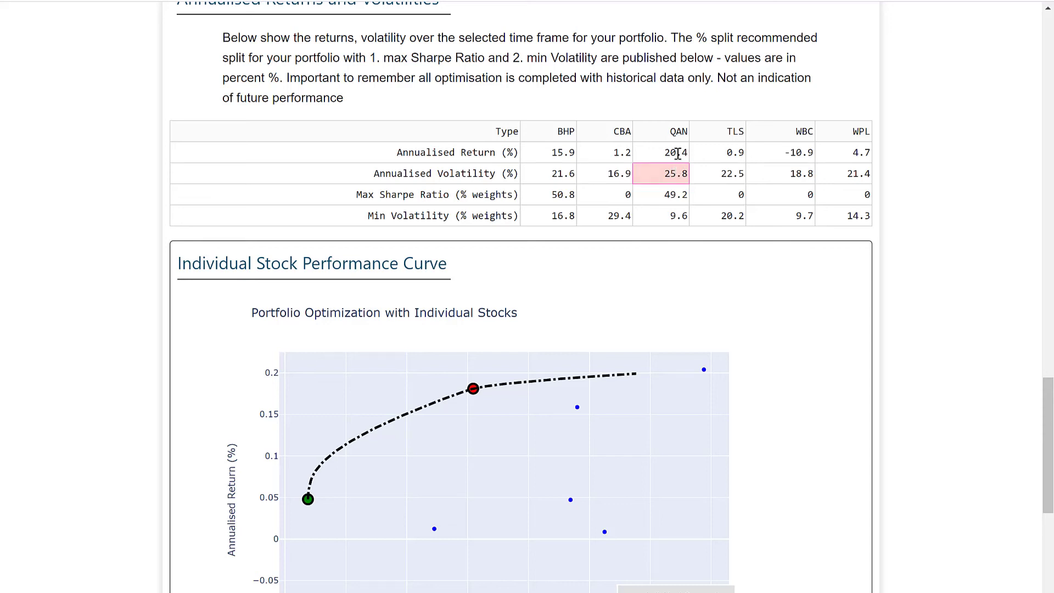
{"action": "left_click", "coordinate": [614, 158]}
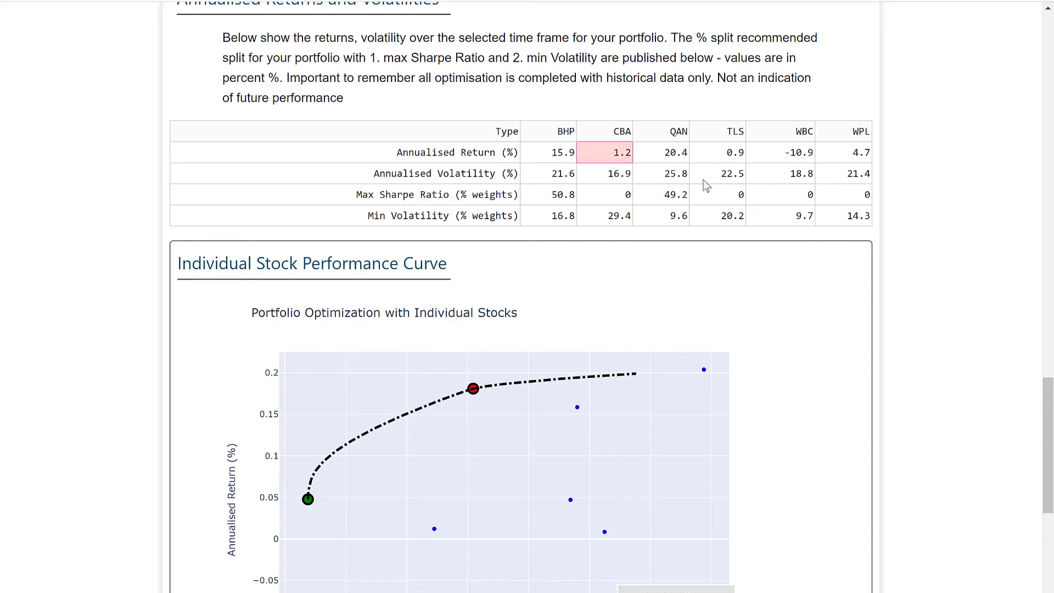
{"action": "left_click", "coordinate": [626, 173]}
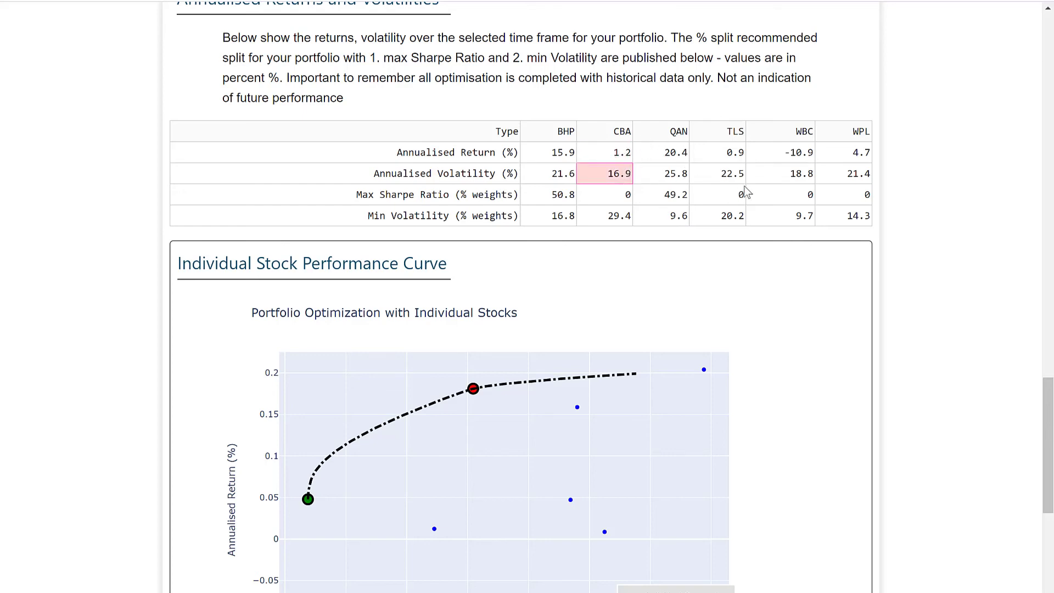
{"action": "left_click", "coordinate": [787, 154]}
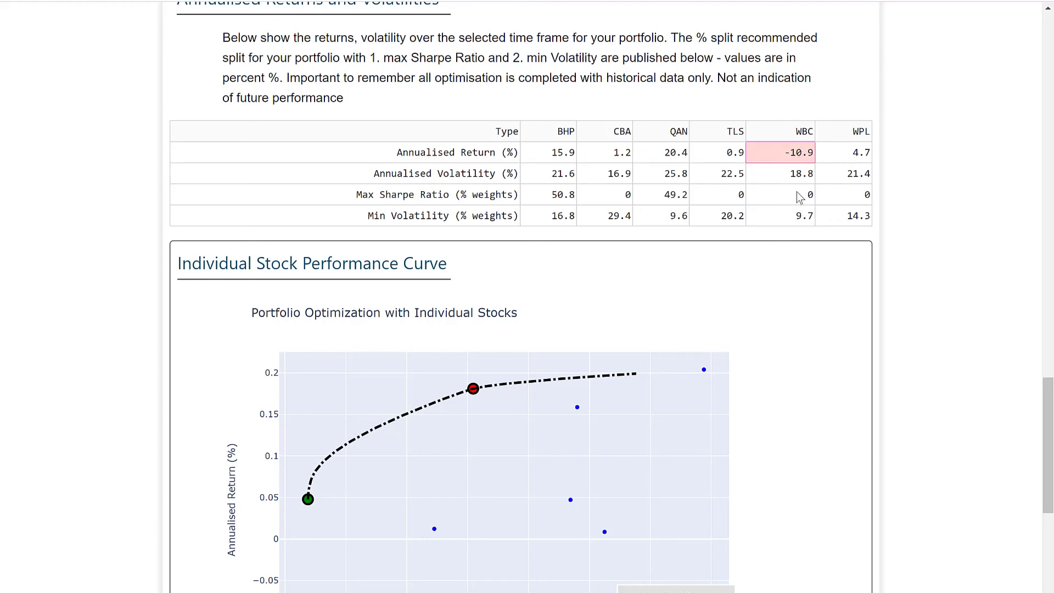
Step: Inspect the individual company points, Maximum Sharpe ratio marker and Minimum volatility marker on the Individual Stock Performance Curve
{"action": "mouse_move", "coordinate": [573, 409]}
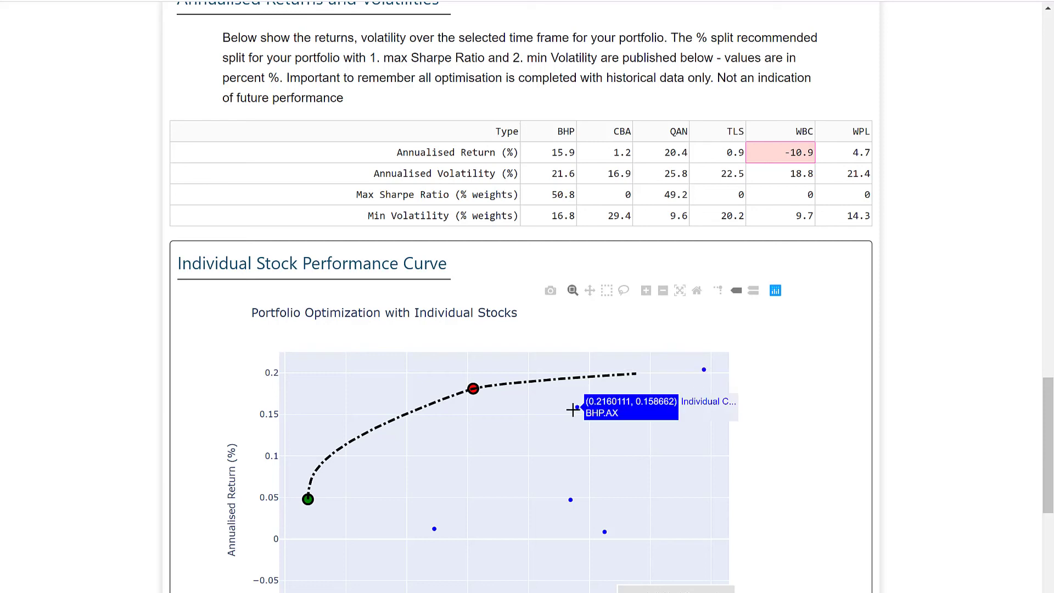
{"action": "mouse_move", "coordinate": [474, 388]}
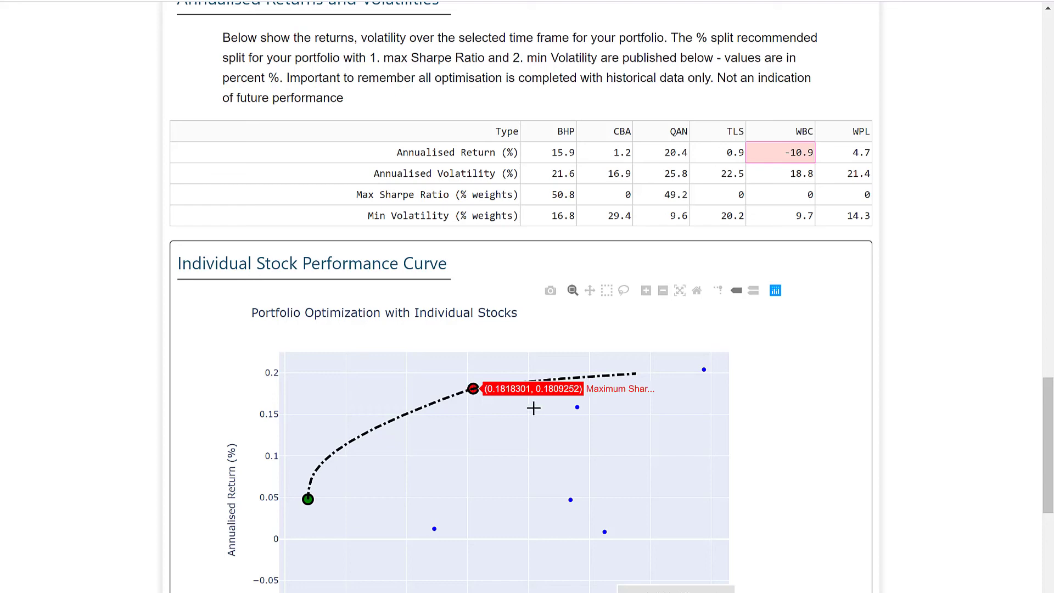
{"action": "mouse_move", "coordinate": [698, 369]}
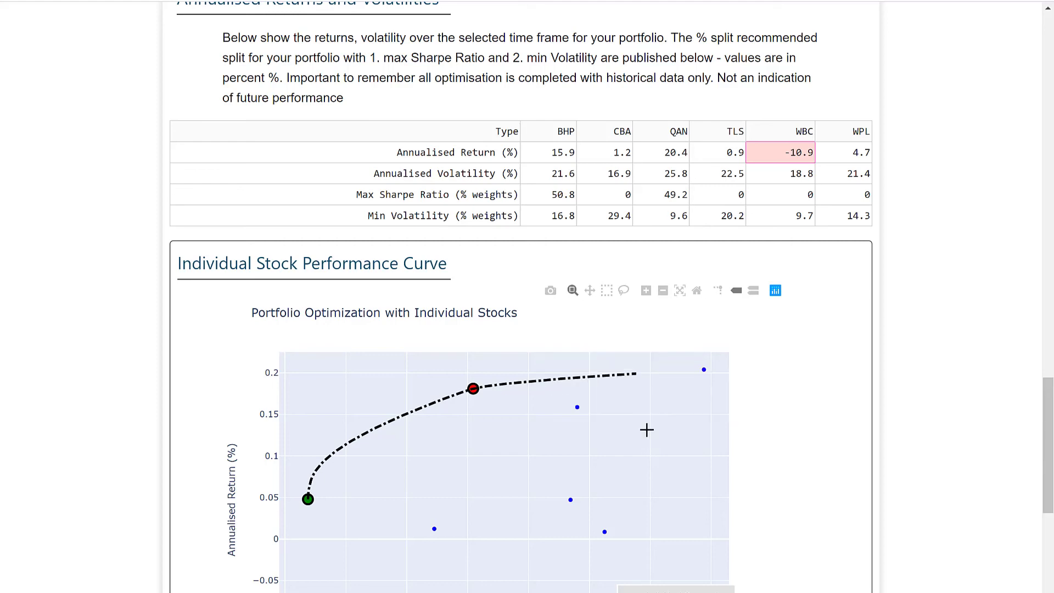
{"action": "scroll", "coordinate": [648, 428], "scroll_direction": "down", "scroll_amount": 3}
{"action": "mouse_move", "coordinate": [609, 386]}
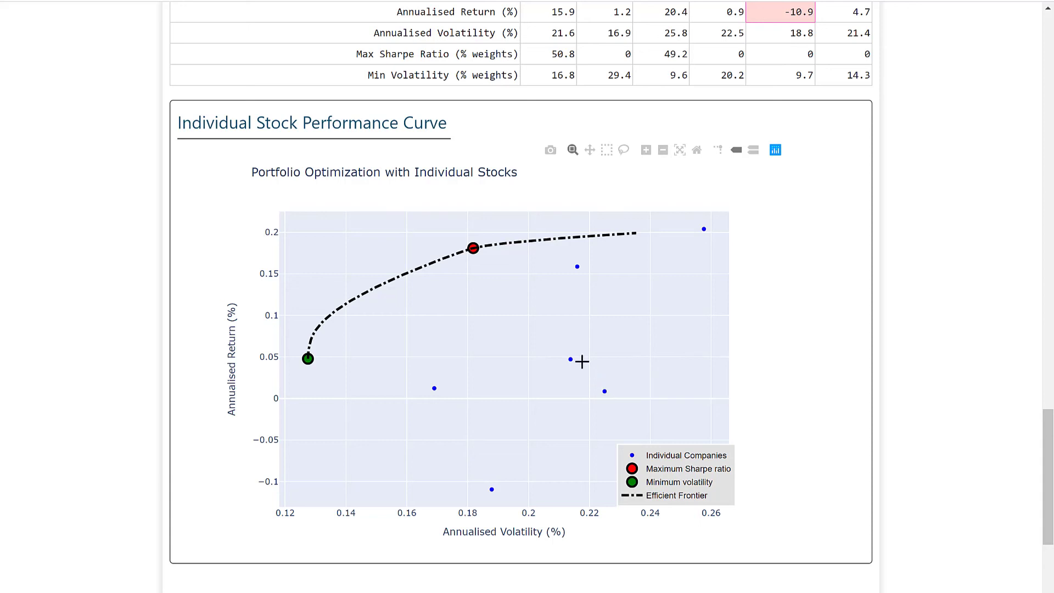
{"action": "mouse_move", "coordinate": [438, 388]}
{"action": "mouse_move", "coordinate": [309, 363]}
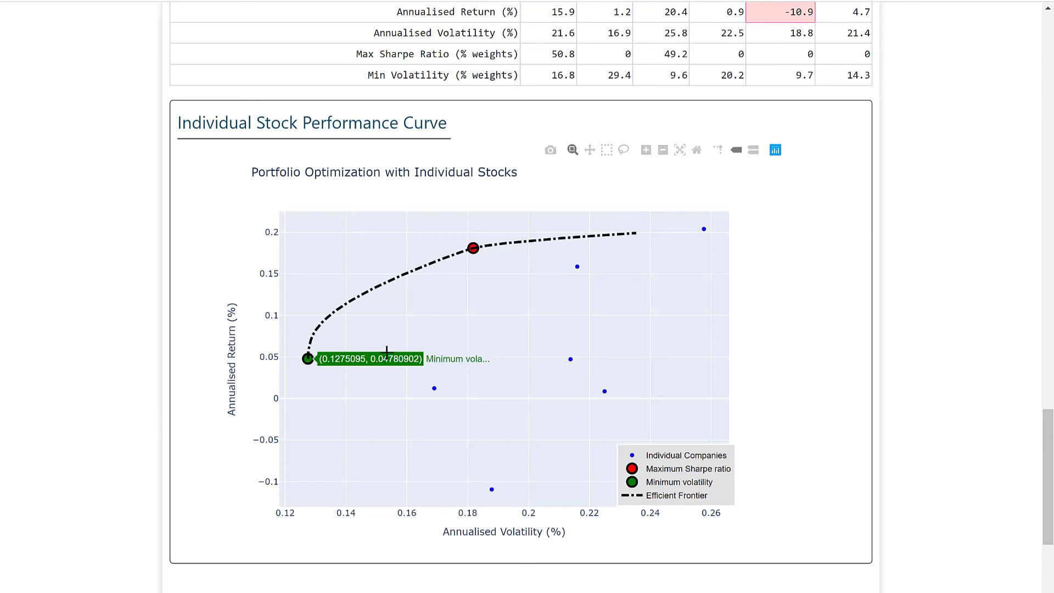
Step: Add CMW to the portfolio of stocks chosen for the optimisation
{"action": "scroll", "coordinate": [863, 329], "scroll_direction": "up", "scroll_amount": 15}
{"action": "scroll", "coordinate": [873, 318], "scroll_direction": "up", "scroll_amount": 5}
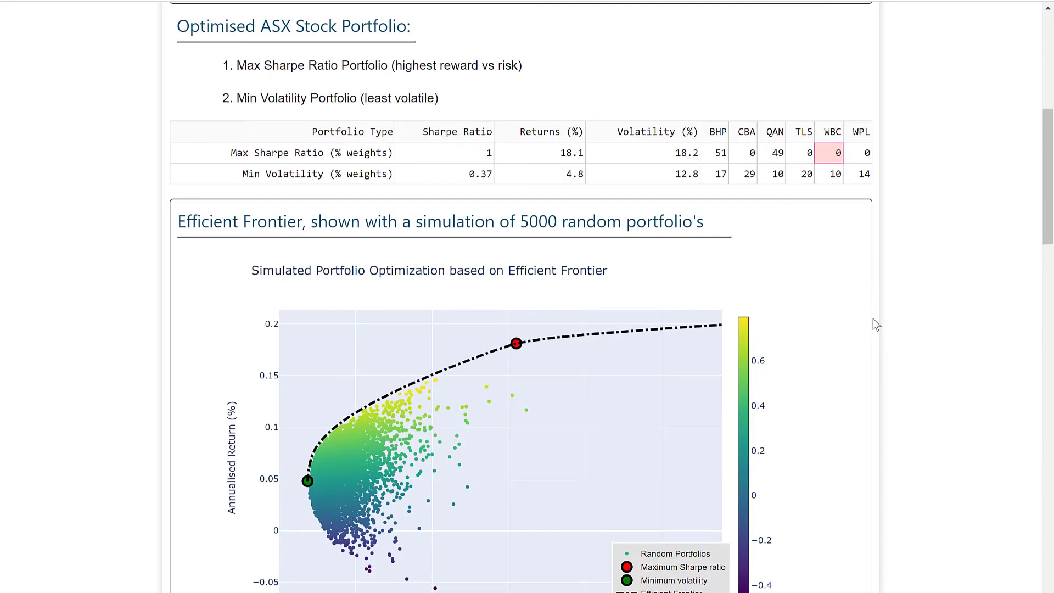
{"action": "scroll", "coordinate": [723, 157], "scroll_direction": "up", "scroll_amount": 7}
{"action": "left_click", "coordinate": [524, 329]}
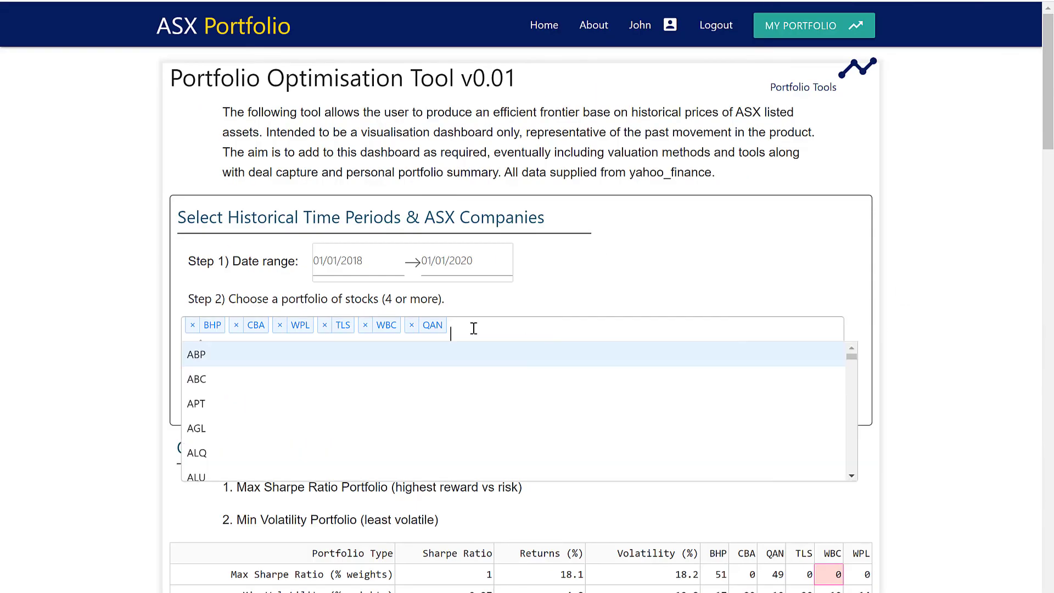
{"action": "scroll", "coordinate": [383, 417], "scroll_direction": "down", "scroll_amount": 10}
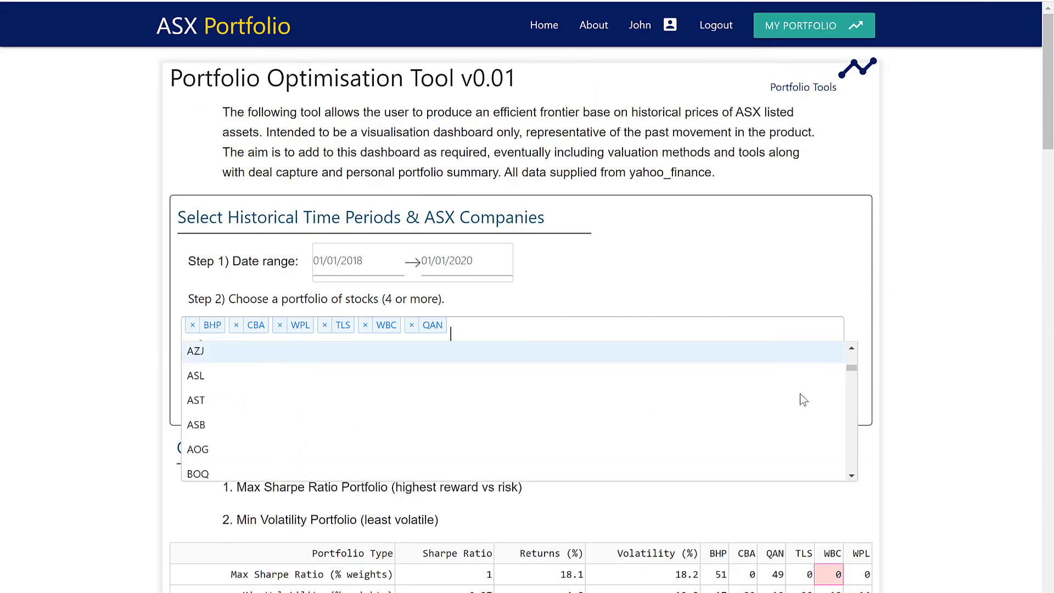
{"action": "left_click", "coordinate": [421, 422]}
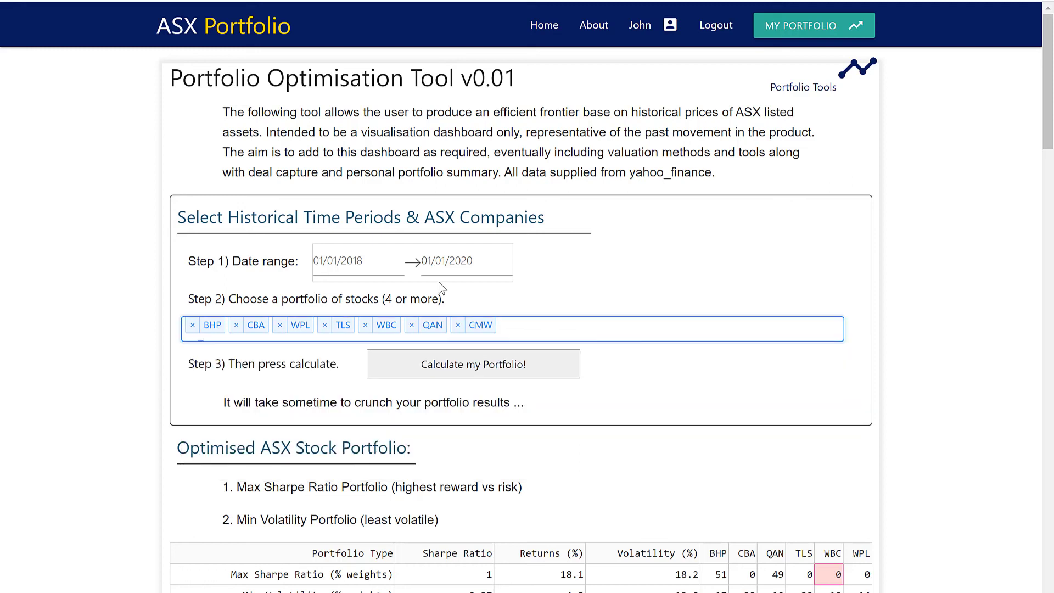
Step: Set the end of the historical date range to 04/12/2020
{"action": "left_click", "coordinate": [476, 262]}
{"action": "left_click", "coordinate": [506, 313]}
{"action": "left_click", "coordinate": [506, 313]}
{"action": "left_click", "coordinate": [506, 314]}
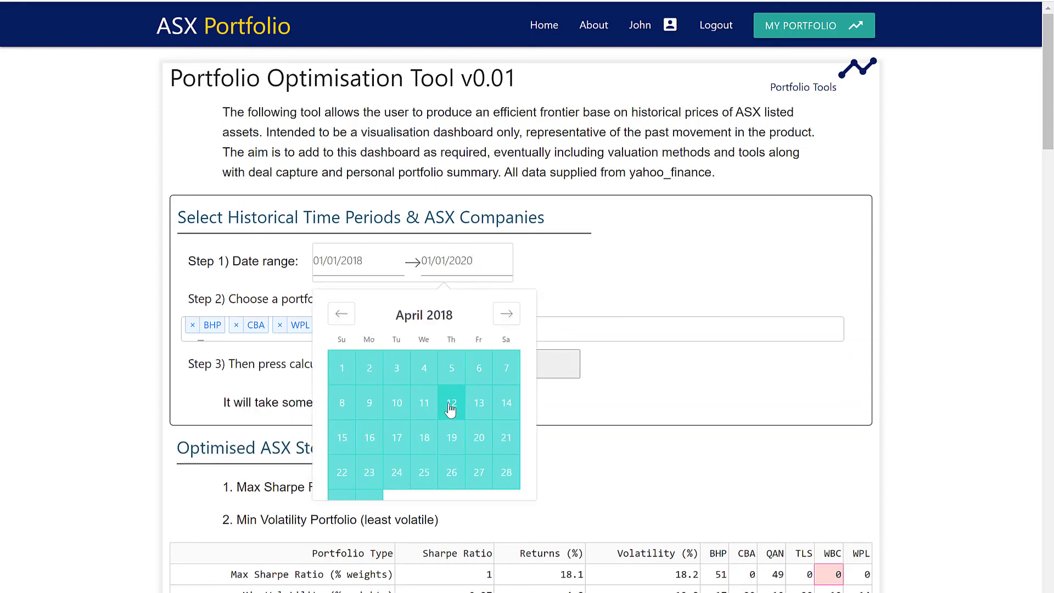
{"action": "left_click", "coordinate": [450, 405]}
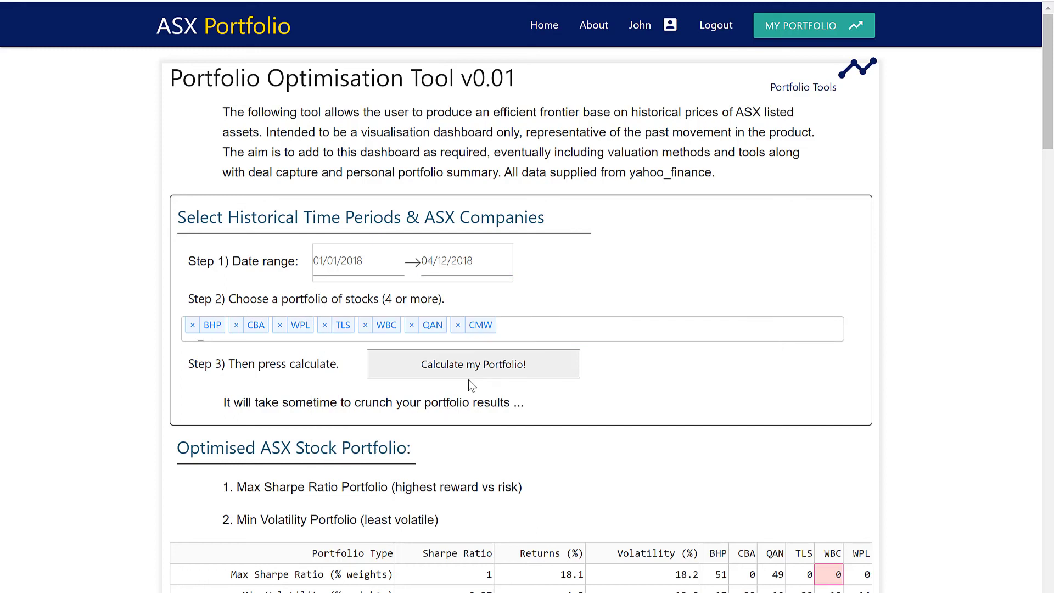
{"action": "left_click", "coordinate": [475, 265]}
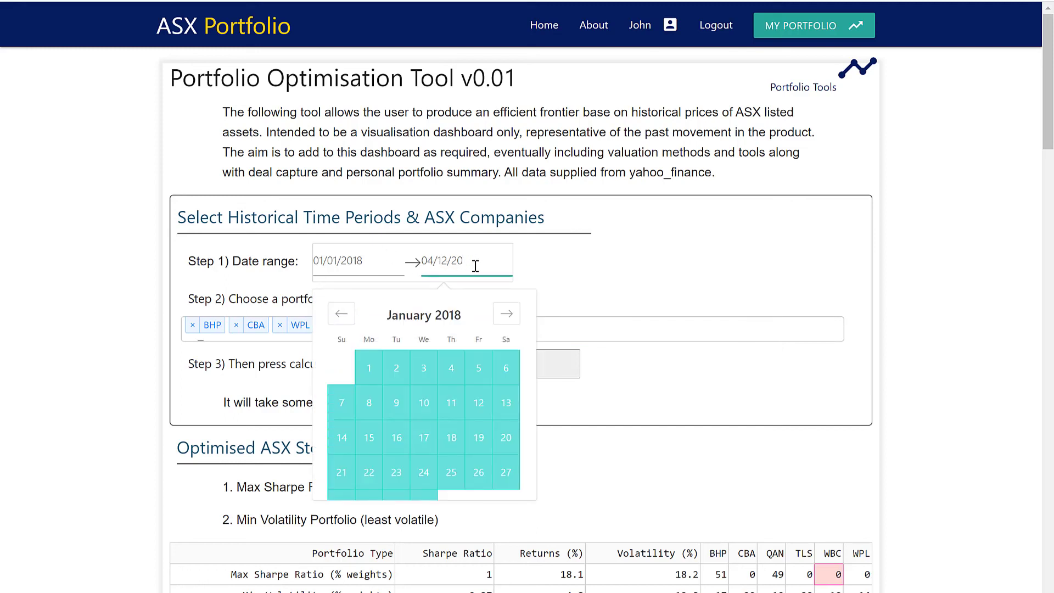
{"action": "type", "text": "0"}
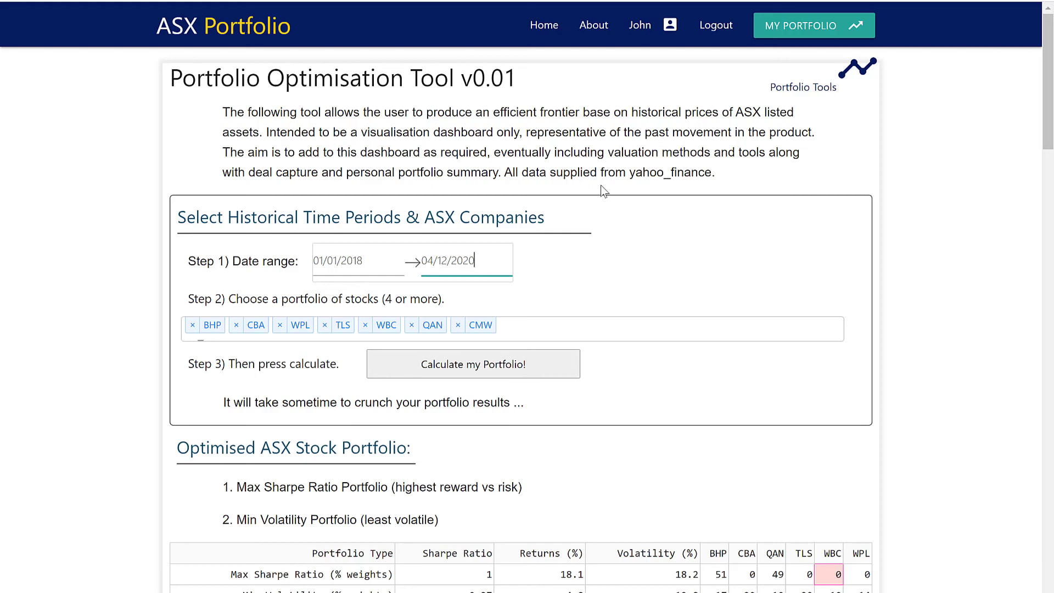